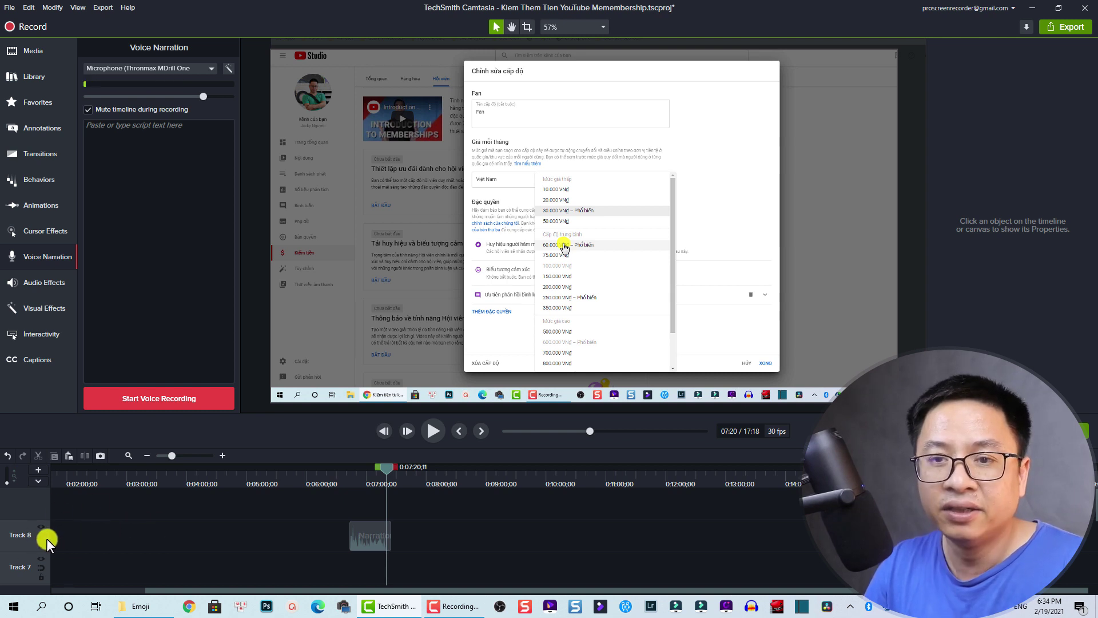
# Step: Insert a new track above Track 8 in the timeline
pyautogui.rightClick(20, 535)
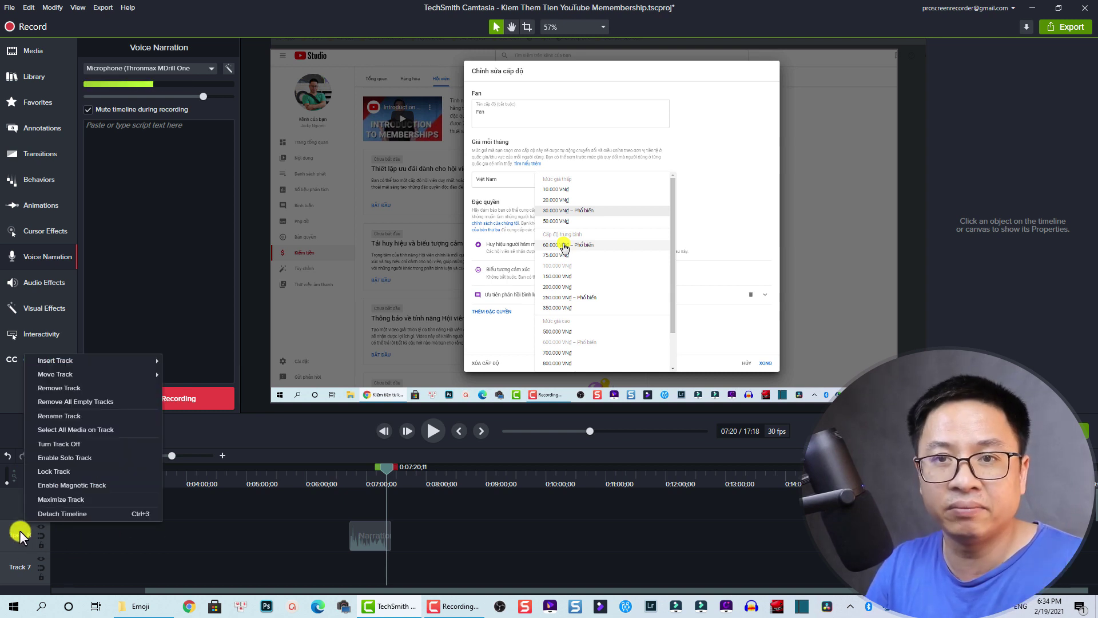
pyautogui.moveTo(84, 364)
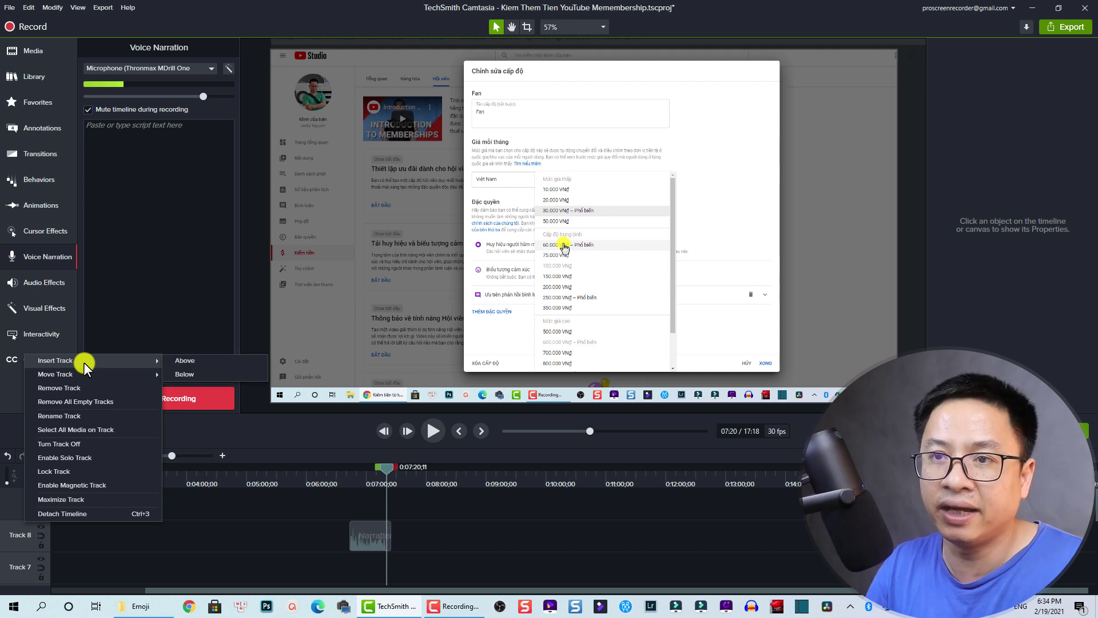
pyautogui.click(174, 361)
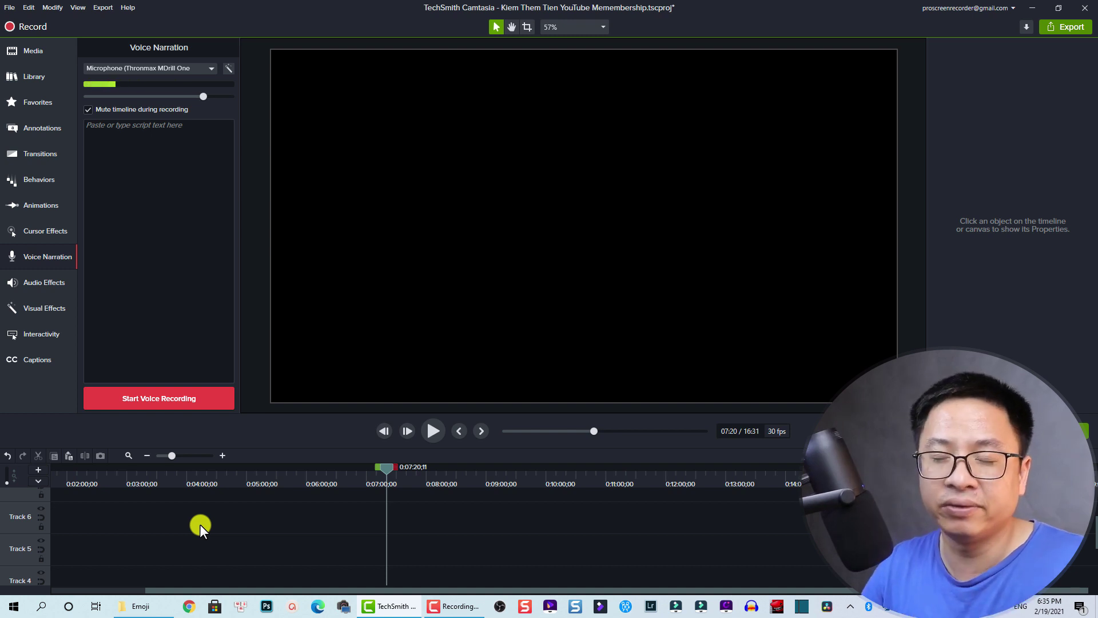
# Step: Place the Two_of_Us music from Jacky Library at the start of Track 6 and return the playhead to 0:00:00;00
pyautogui.click(36, 76)
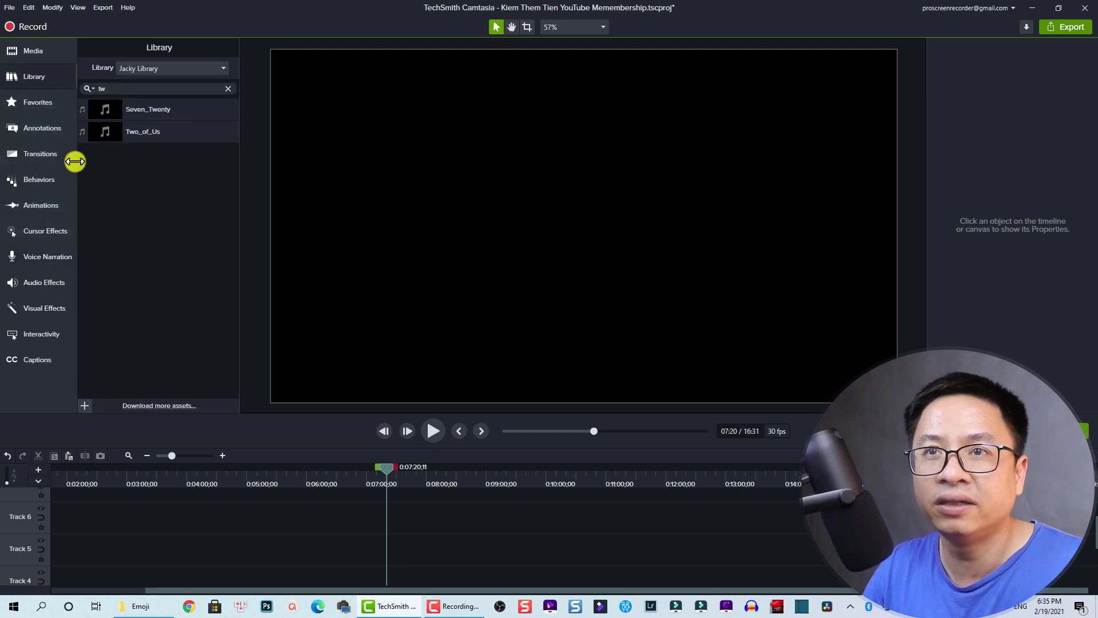
pyautogui.click(114, 133)
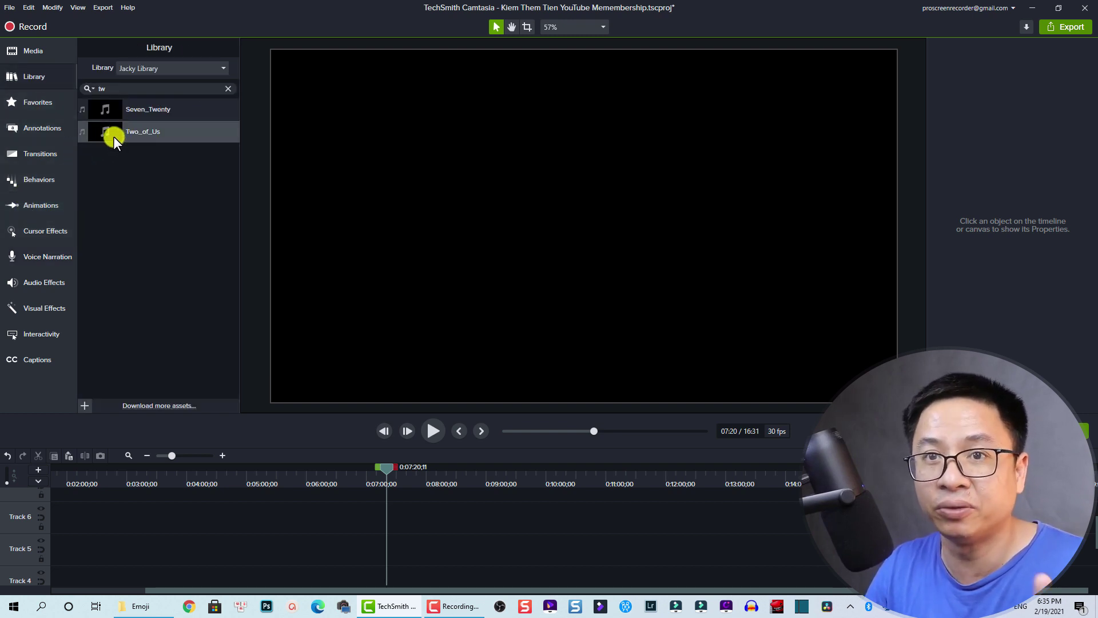
pyautogui.moveTo(111, 135); pyautogui.dragTo(36, 518)
pyautogui.moveTo(108, 520); pyautogui.dragTo(92, 515)
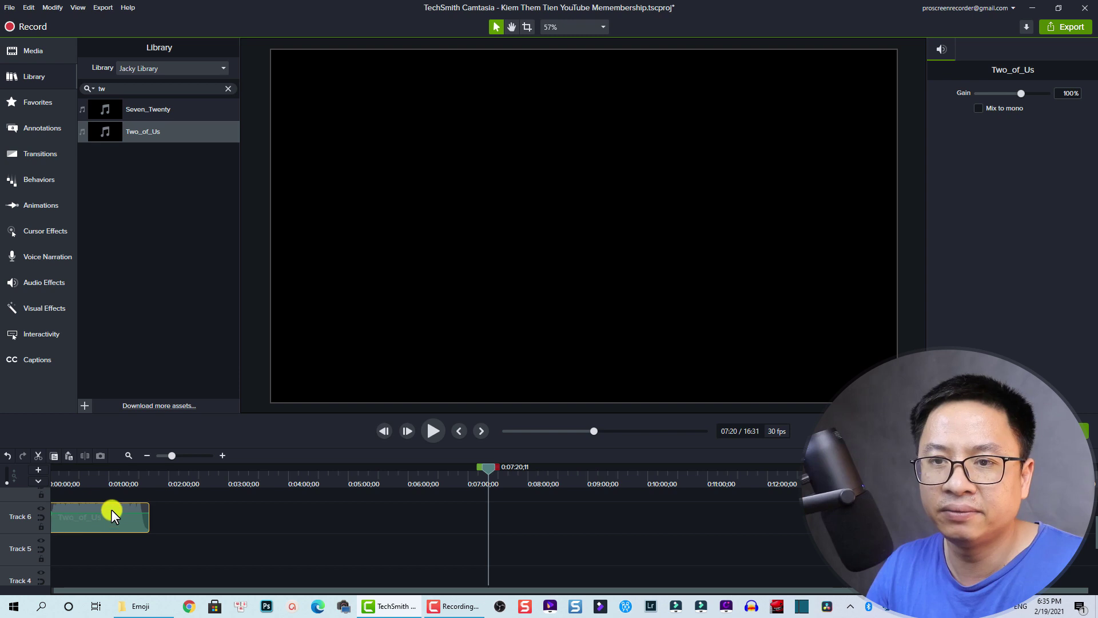
pyautogui.hotkey('ctrl', 'Home')
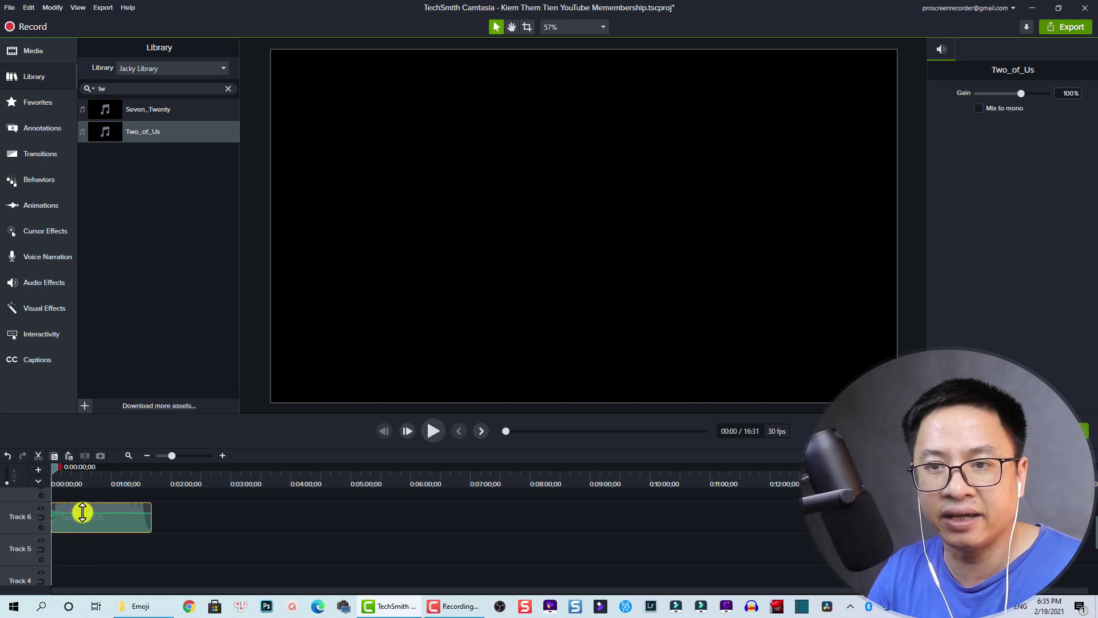
# Step: Lower the Two_of_Us clip's audio level on the timeline and reduce its gain to 64%
pyautogui.moveTo(82, 512)
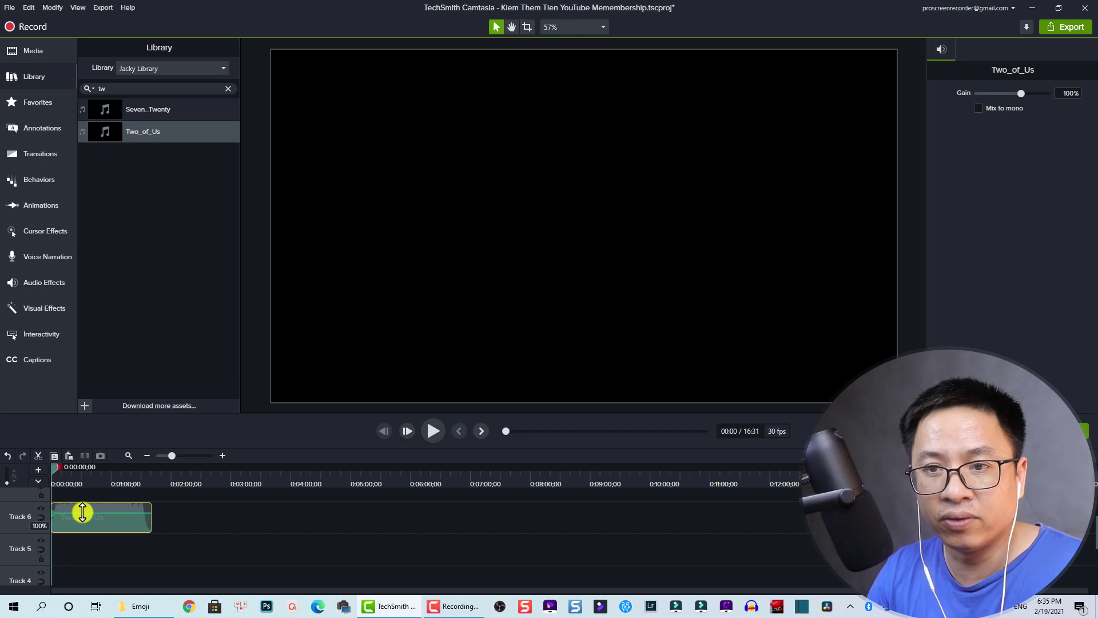
pyautogui.moveTo(82, 512); pyautogui.dragTo(80, 514)
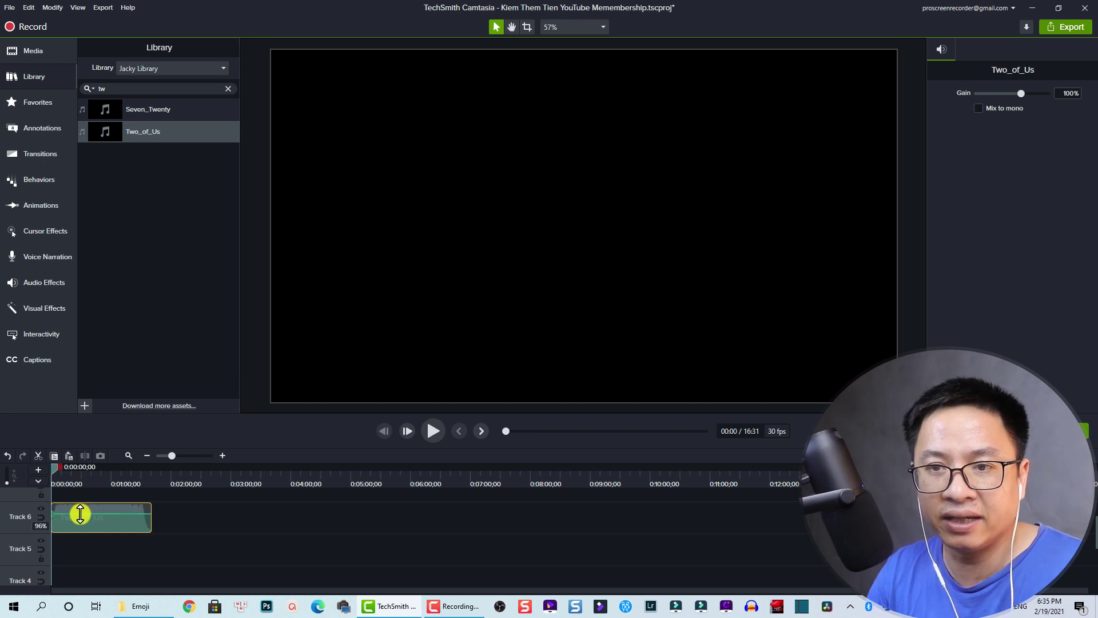
pyautogui.moveTo(80, 514); pyautogui.dragTo(80, 518)
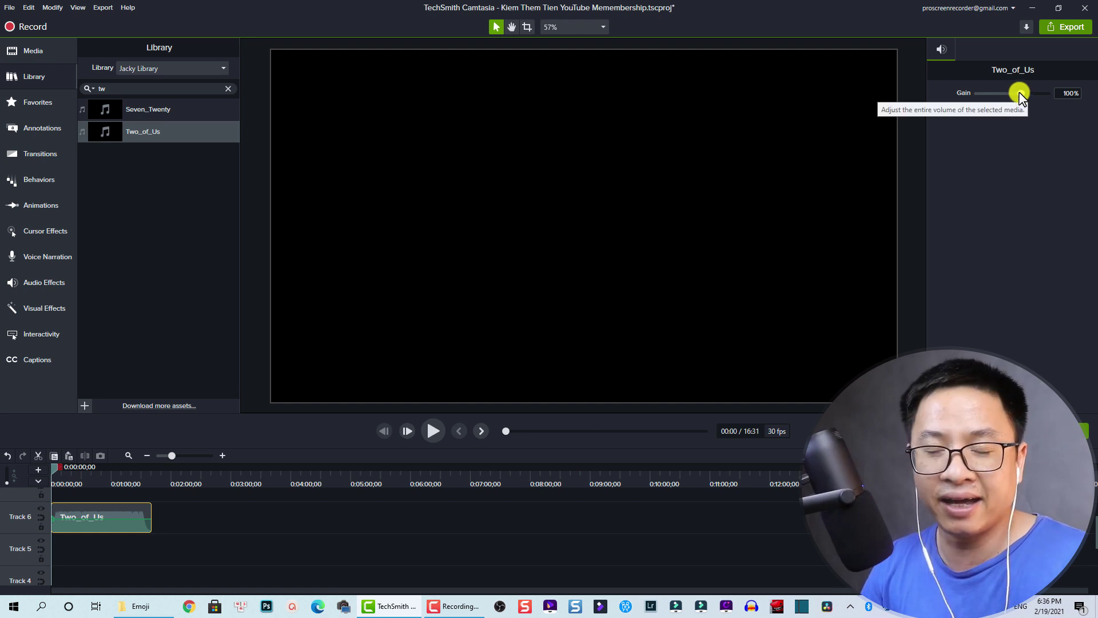
pyautogui.moveTo(1019, 93)
pyautogui.mouseDown()
pyautogui.moveTo(996, 91)
pyautogui.moveTo(1012, 97)
pyautogui.mouseUp()
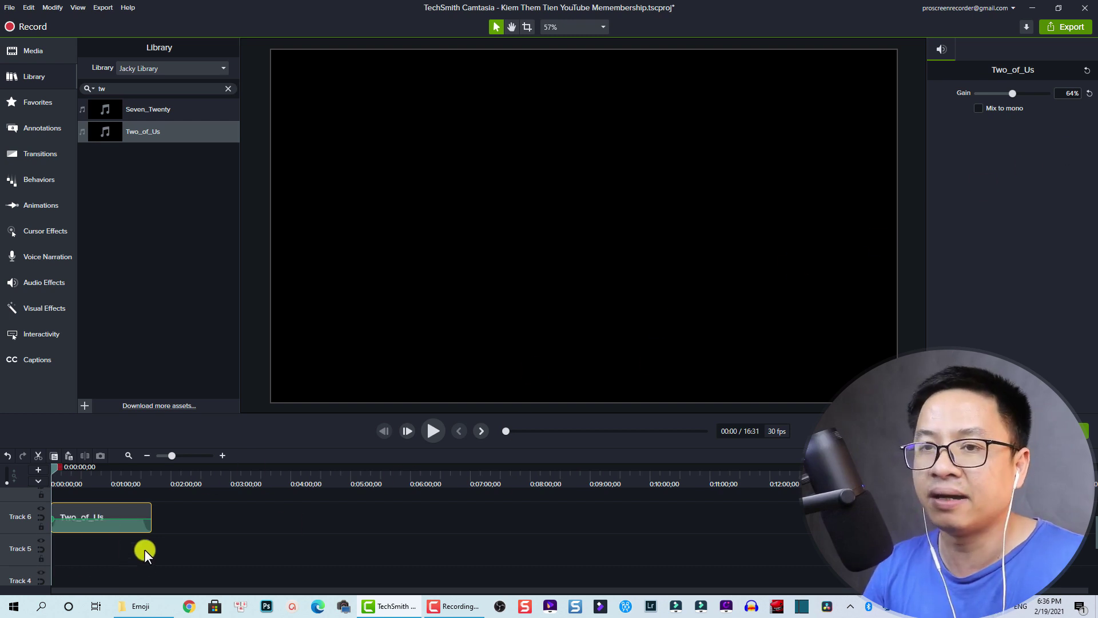
# Step: Split the Two_of_Us clip at 0:00:25;12 and move its second part along Track 6 to start at about 0:00:54
pyautogui.click(196, 526)
pyautogui.moveTo(173, 456)
pyautogui.mouseDown()
pyautogui.moveTo(201, 457)
pyautogui.moveTo(184, 457)
pyautogui.mouseUp()
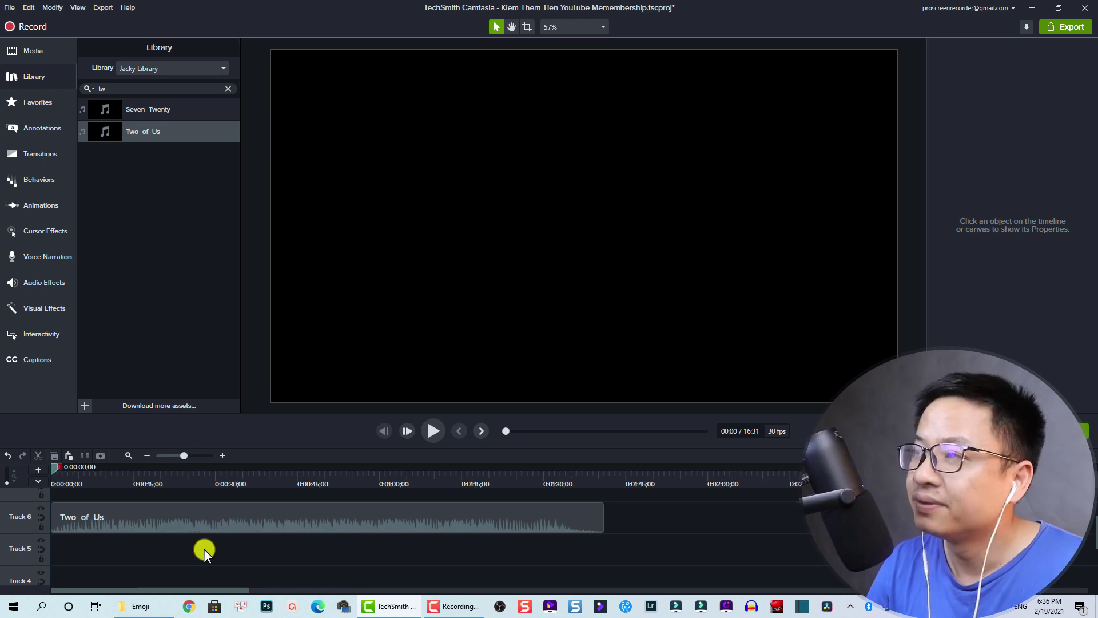
pyautogui.click(180, 478)
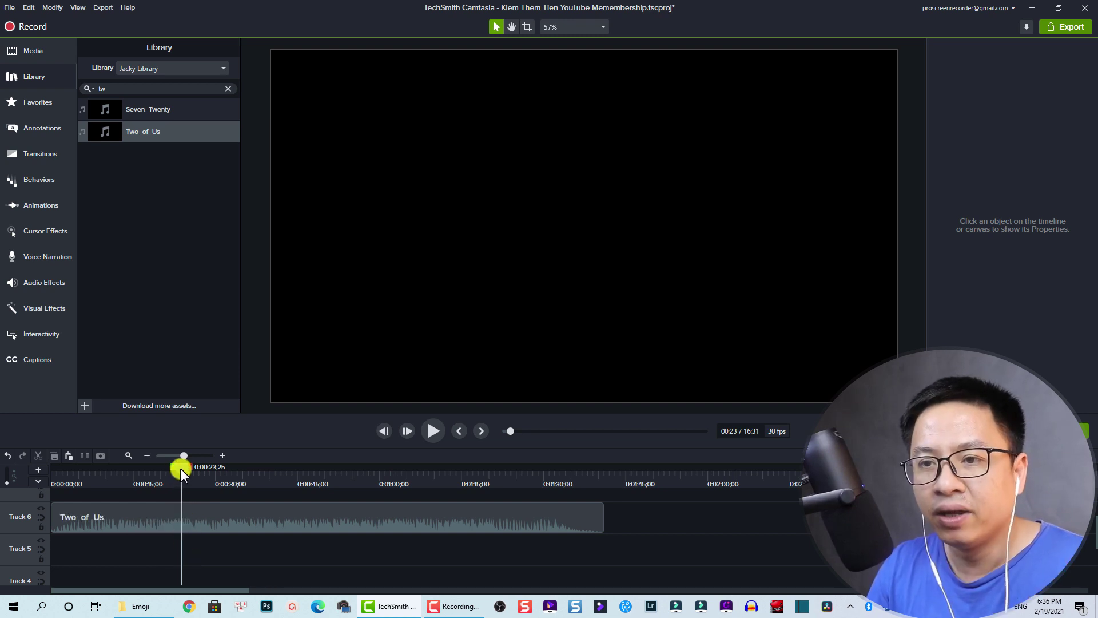
pyautogui.moveTo(181, 468); pyautogui.dragTo(189, 471)
pyautogui.click(200, 510)
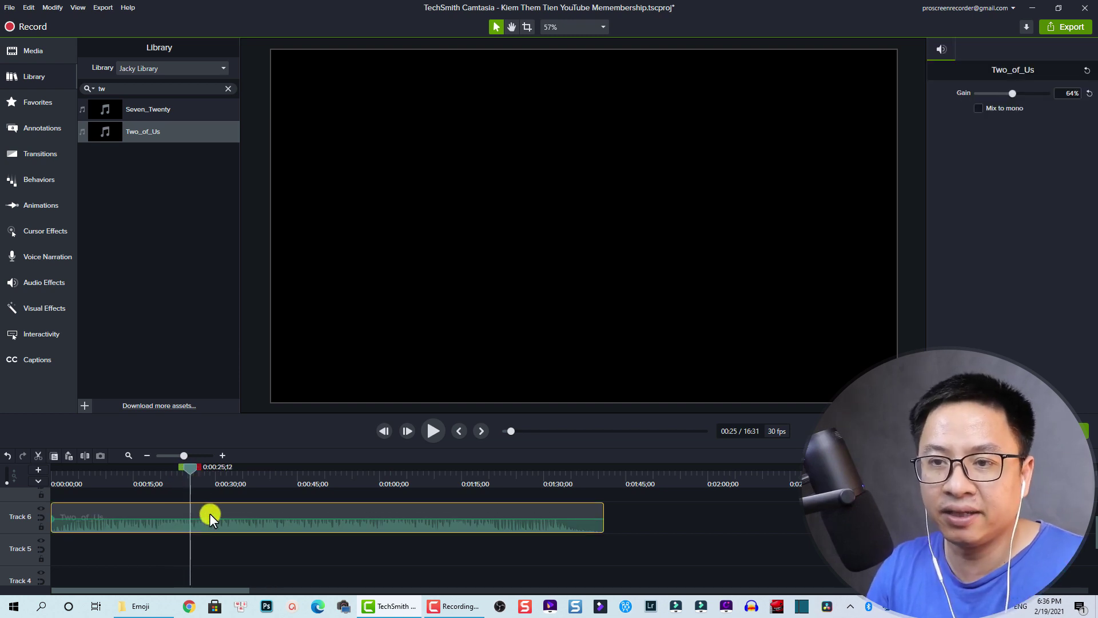
pyautogui.click(87, 462)
pyautogui.moveTo(219, 530); pyautogui.dragTo(366, 516)
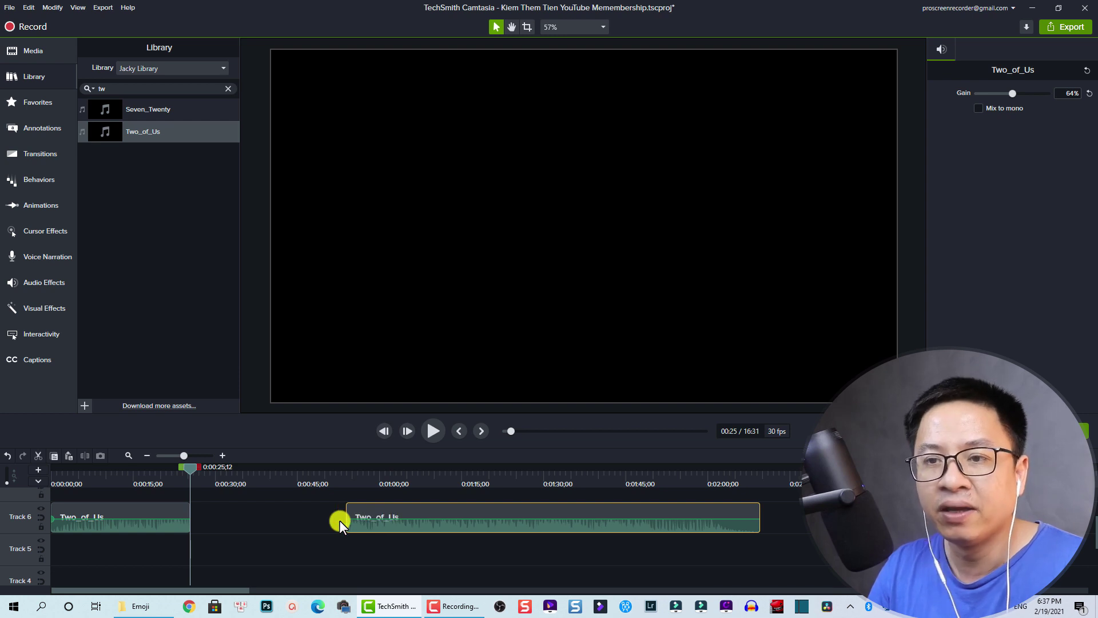
# Step: Extend the end of the first Two_of_Us part on Track 6 to about 0:00:44
pyautogui.click(186, 530)
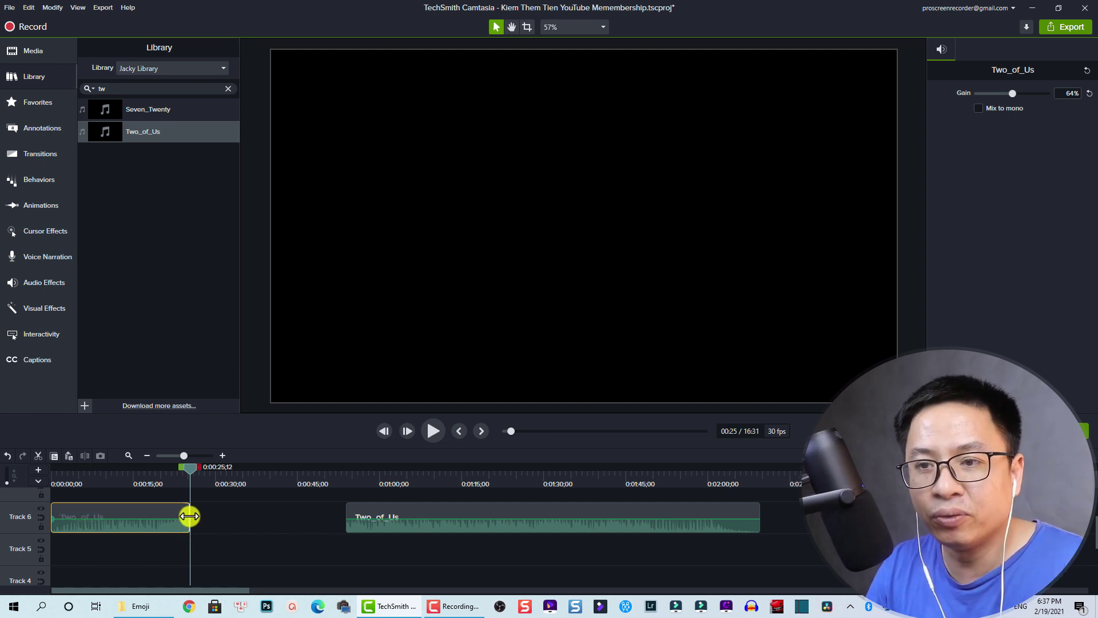
pyautogui.moveTo(189, 516); pyautogui.dragTo(189, 516)
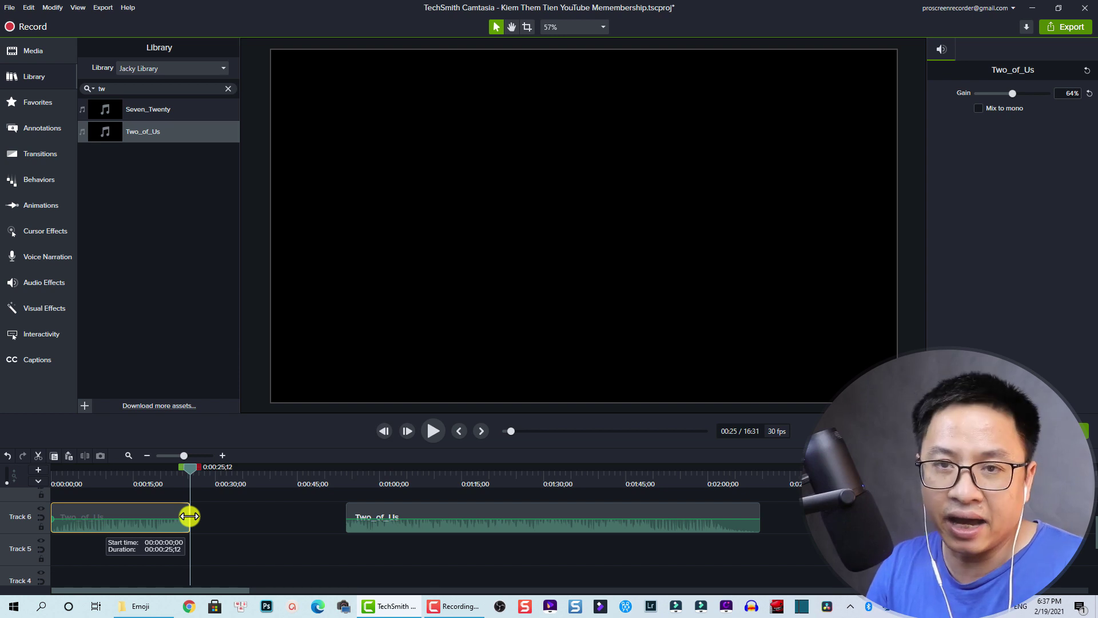
pyautogui.moveTo(189, 516); pyautogui.dragTo(292, 544)
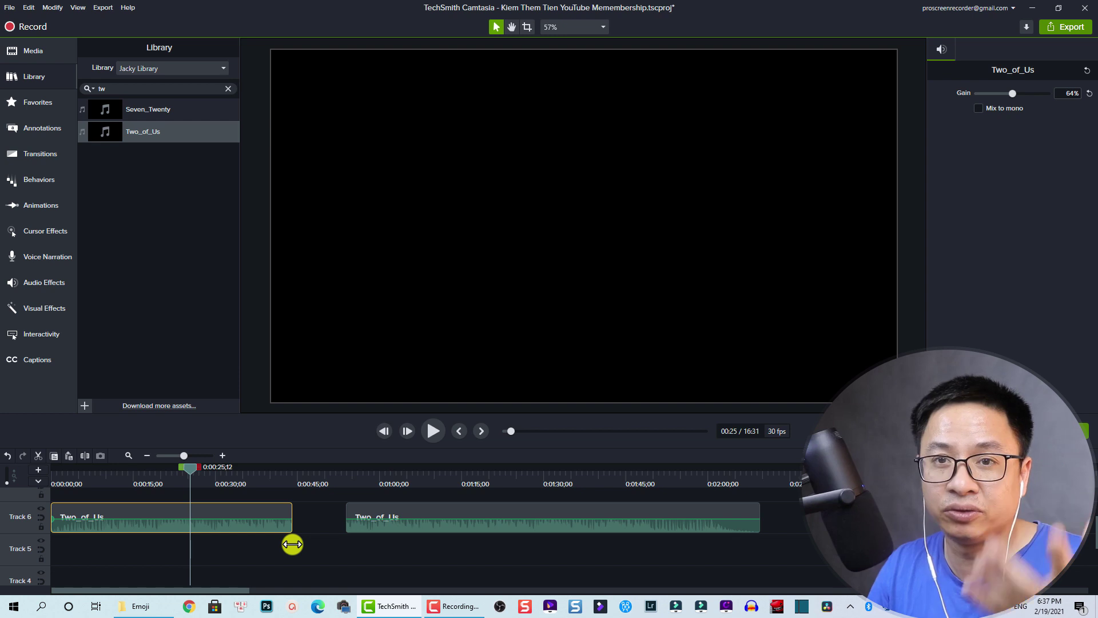
# Step: Delete the second Two_of_Us part and extend the remaining first part to the music's full length
pyautogui.click(392, 547)
pyautogui.click(410, 513)
pyautogui.press('Delete')
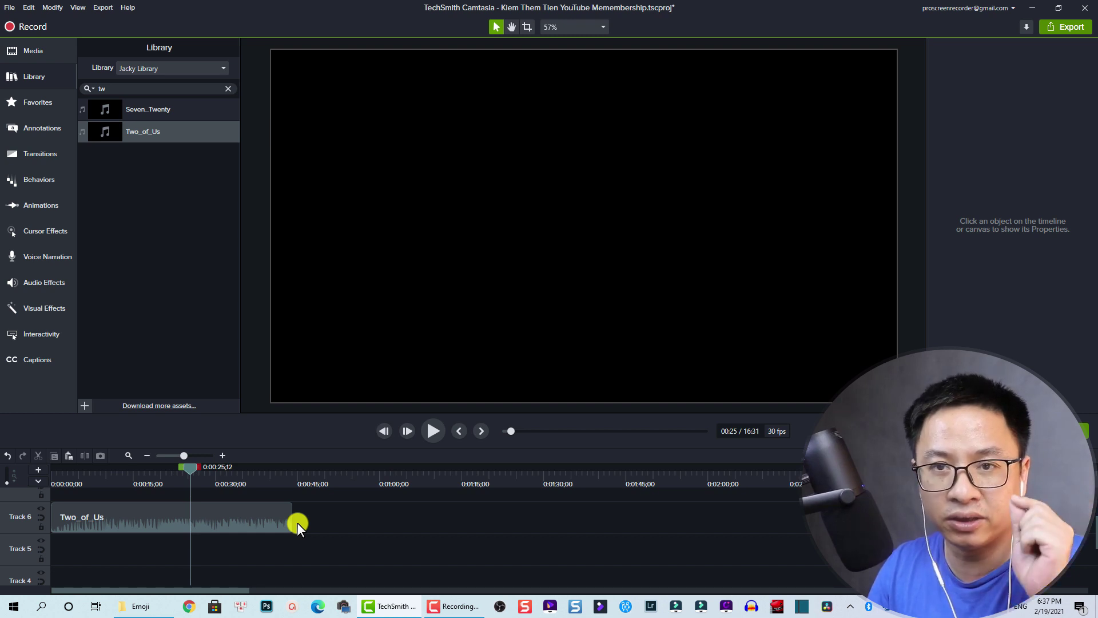
pyautogui.click(261, 516)
pyautogui.moveTo(293, 508); pyautogui.dragTo(601, 518)
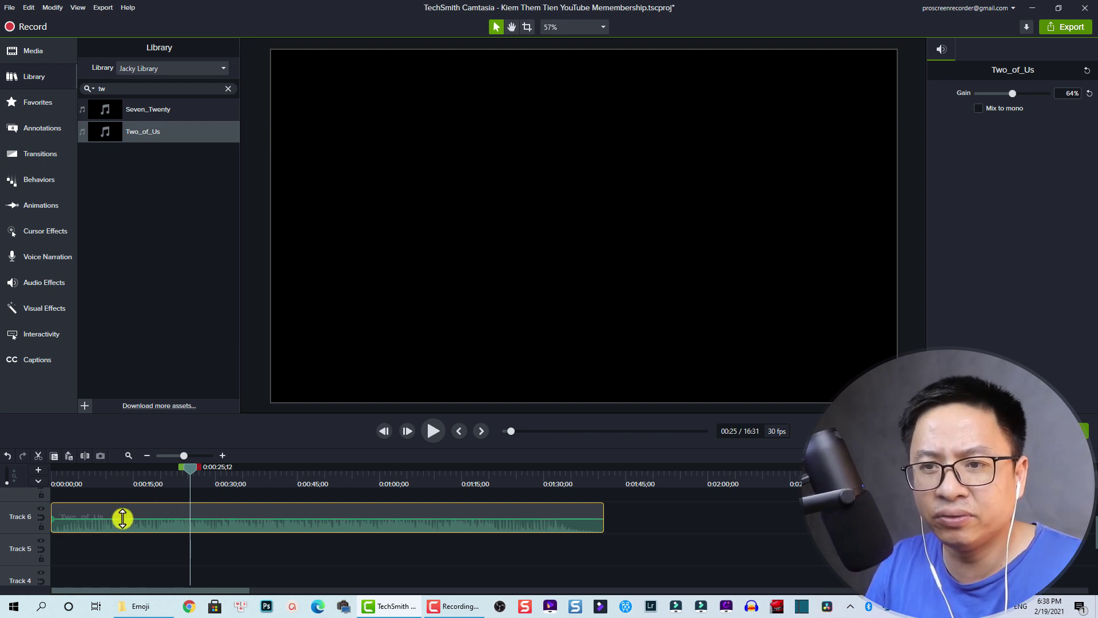
# Step: Add audio points to the Two_of_Us clip at about 0:00:15 and 0:00:18, raising the volume from the second point onward
pyautogui.click(134, 475)
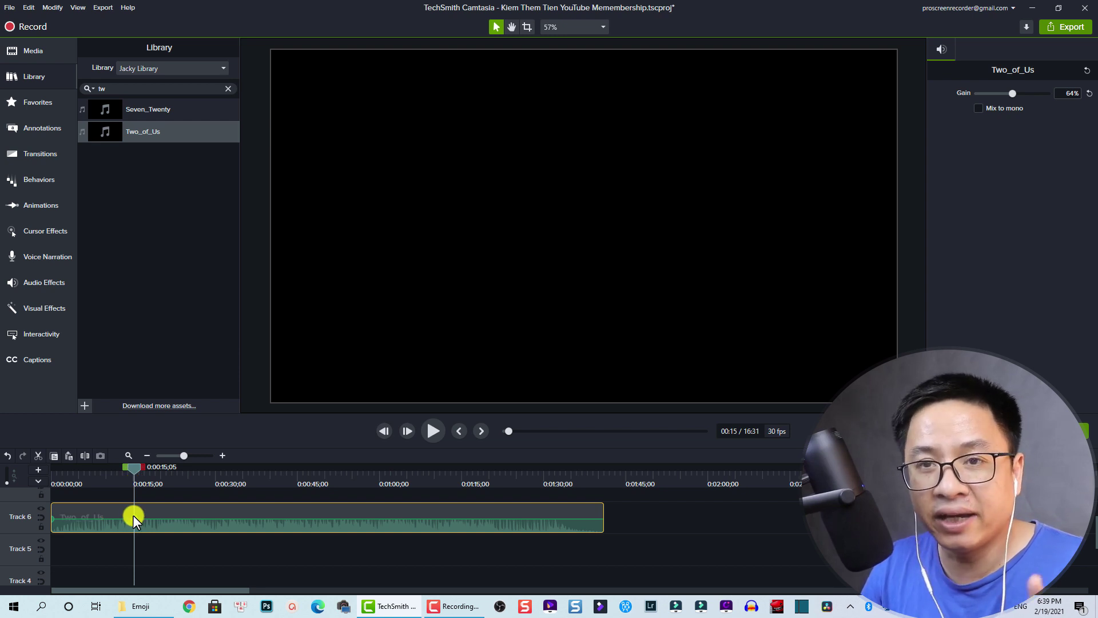
pyautogui.moveTo(135, 469); pyautogui.dragTo(148, 473)
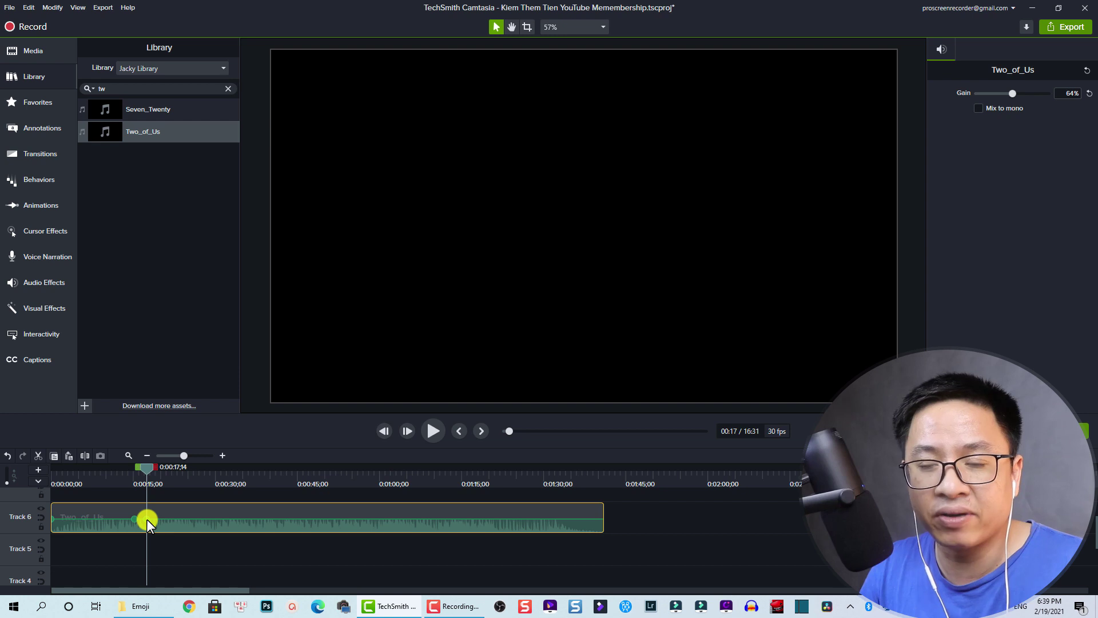
pyautogui.moveTo(148, 520); pyautogui.dragTo(150, 526)
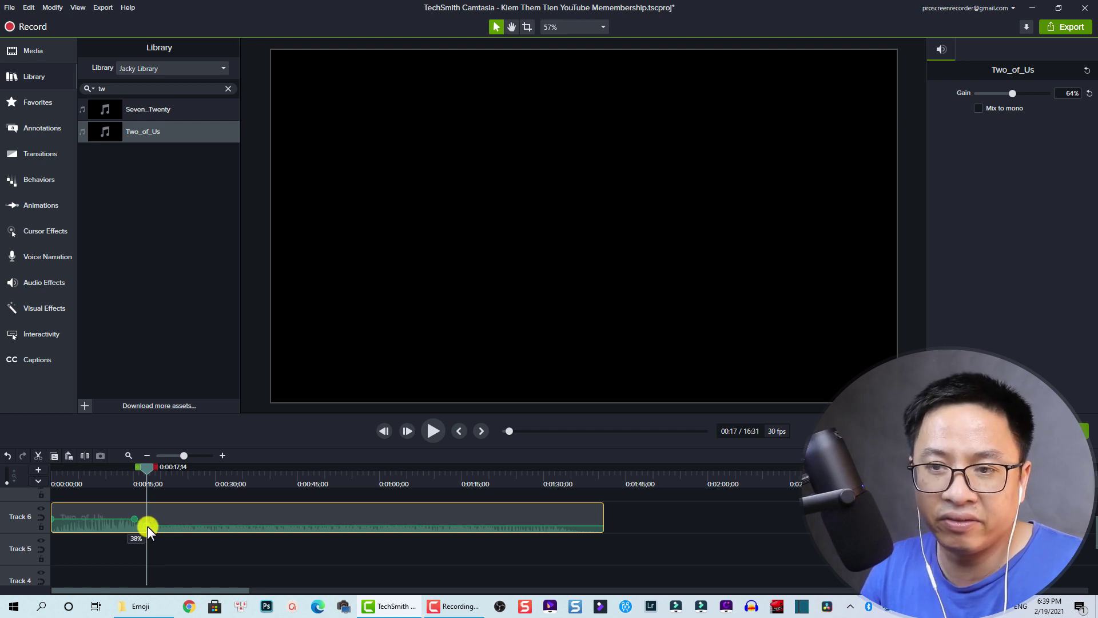
pyautogui.moveTo(147, 525); pyautogui.dragTo(152, 512)
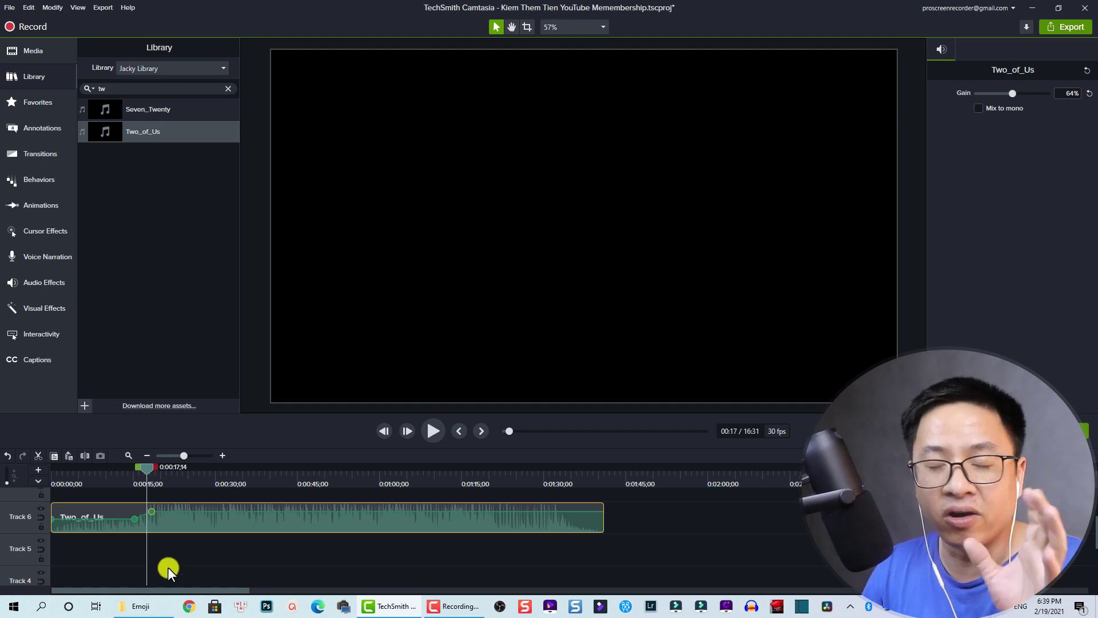
# Step: Add audio points to the Two_of_Us clip at about 0:00:29 and 0:00:35, lowering the volume from the second of them onward
pyautogui.click(211, 476)
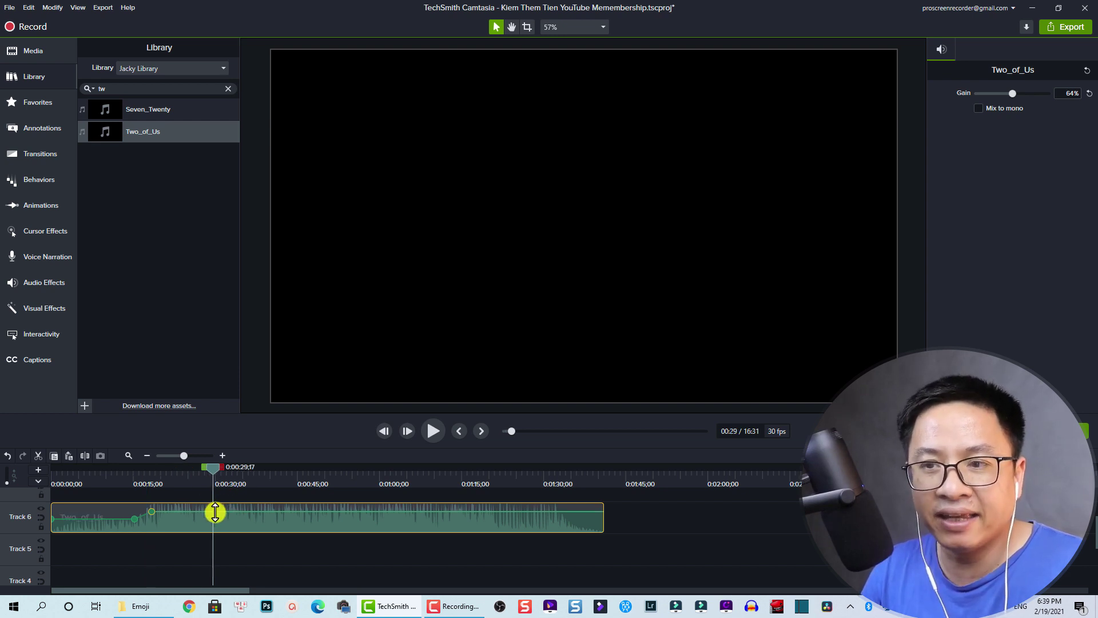
pyautogui.rightClick(215, 512)
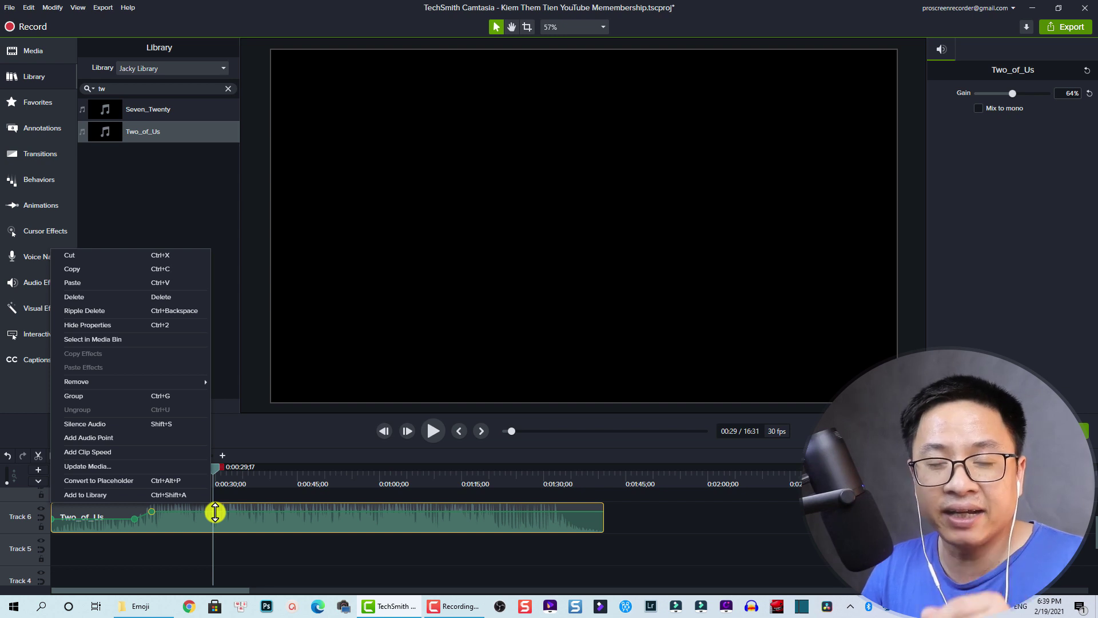
pyautogui.click(87, 438)
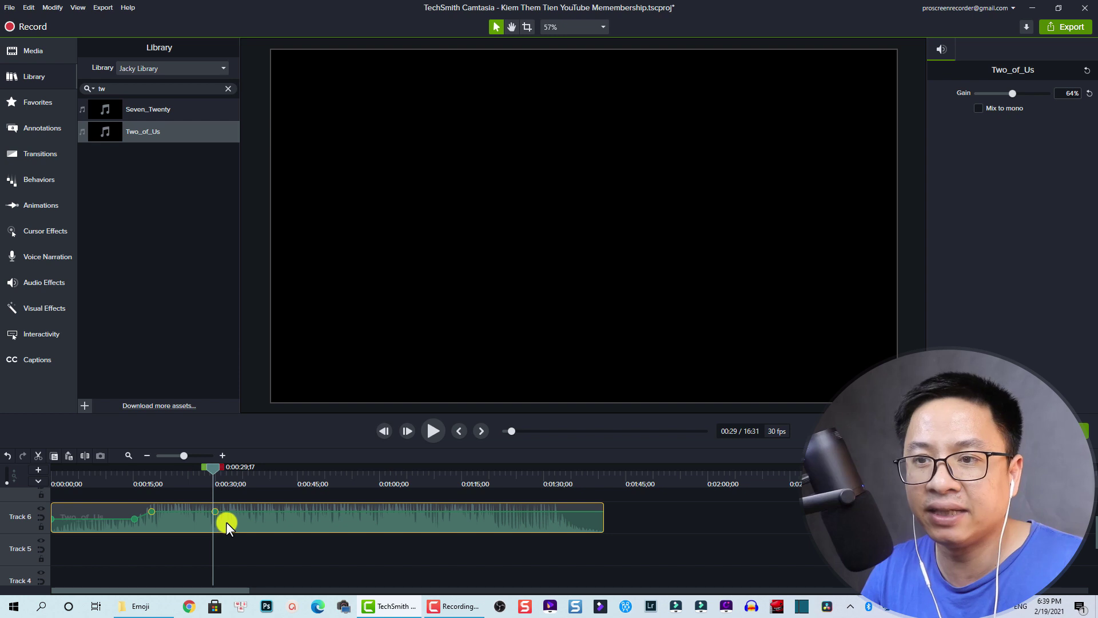
pyautogui.click(247, 474)
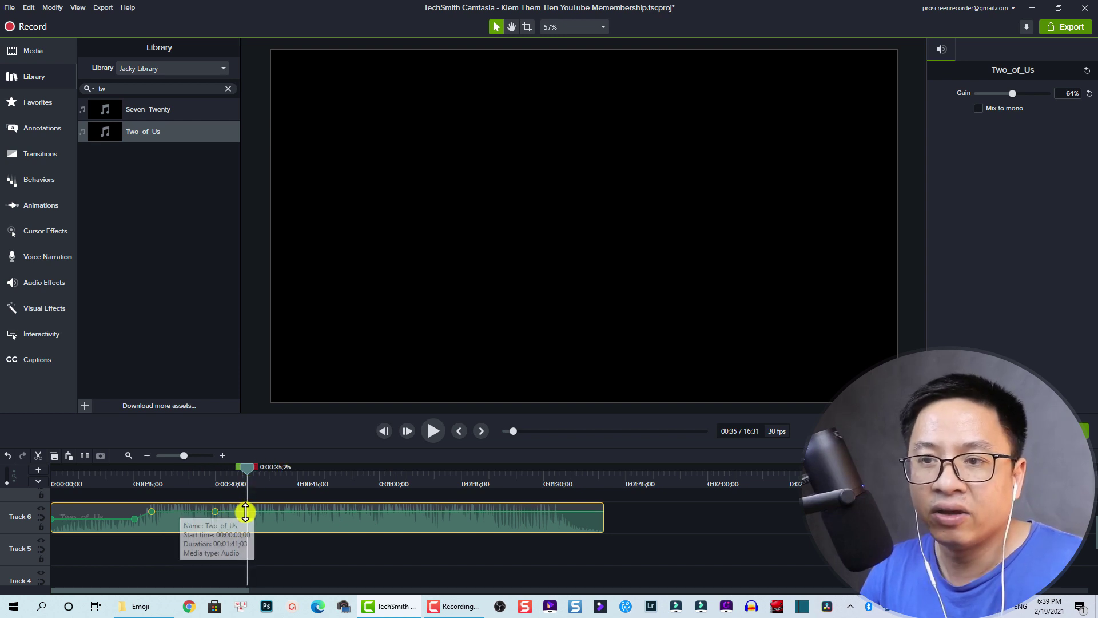
pyautogui.rightClick(246, 512)
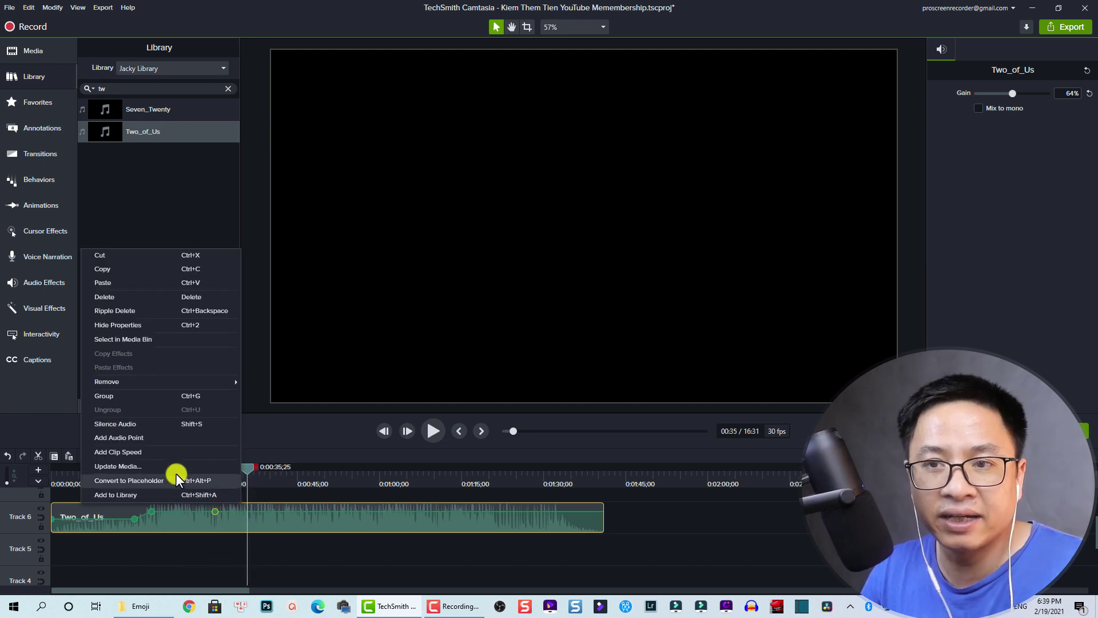
pyautogui.click(123, 440)
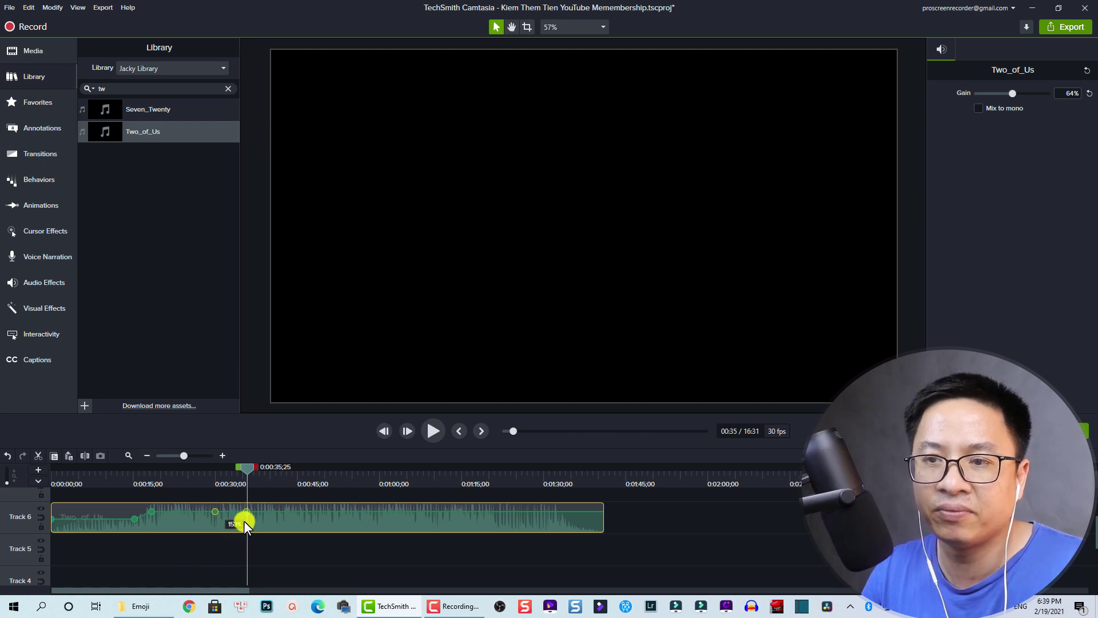
pyautogui.moveTo(242, 521); pyautogui.dragTo(245, 519)
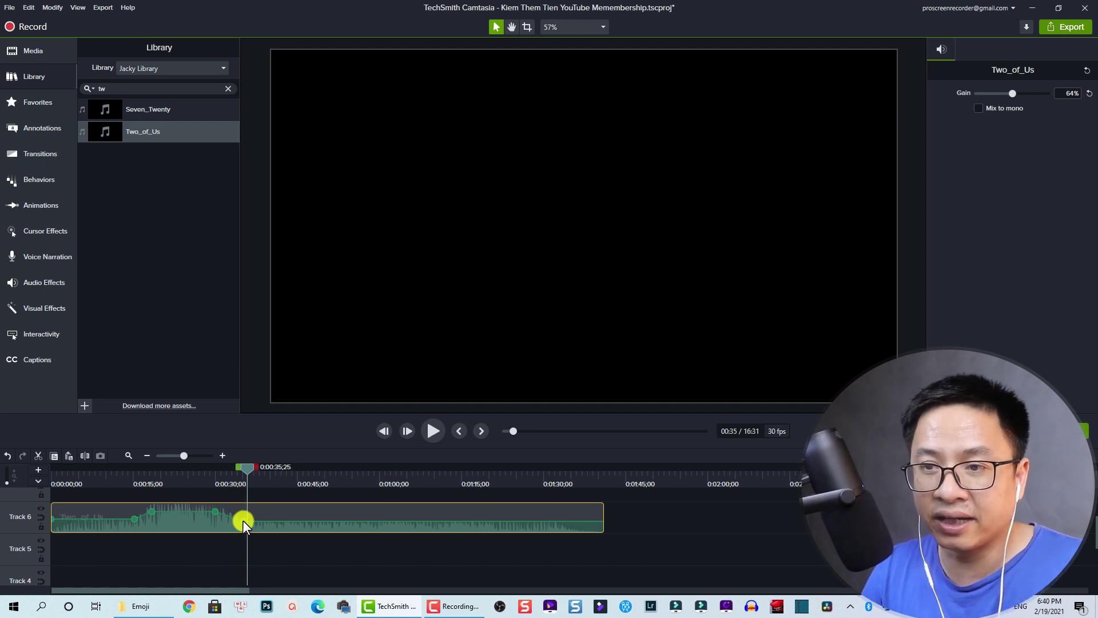
# Step: Delete the audio point near 0:00:35, and remove all remaining audio points from the Two_of_Us clip
pyautogui.rightClick(243, 519)
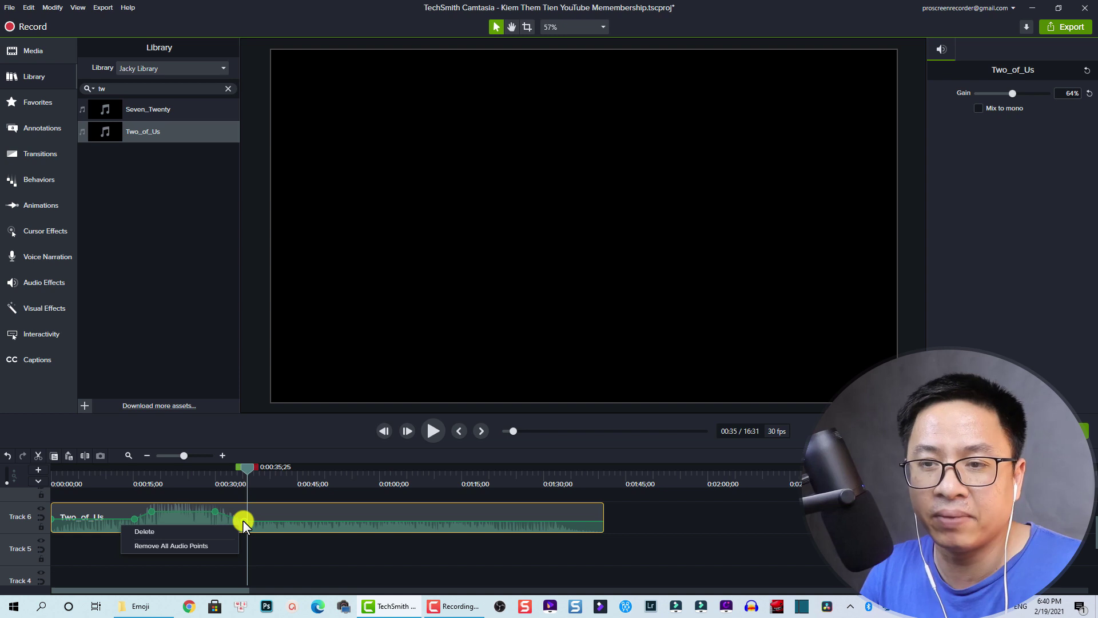
pyautogui.click(151, 528)
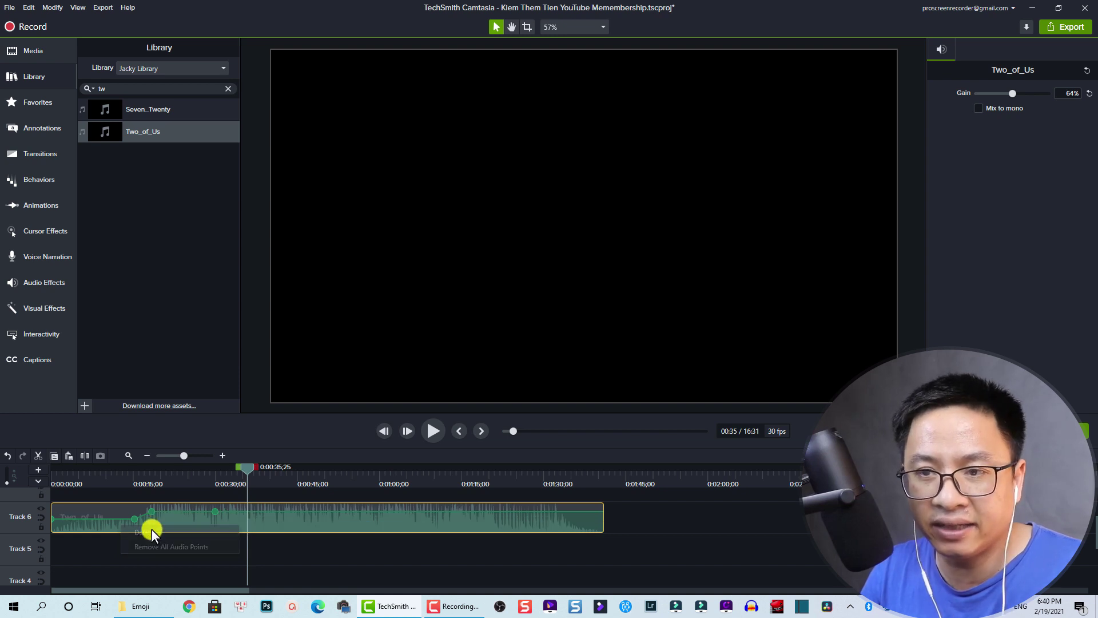
pyautogui.rightClick(215, 509)
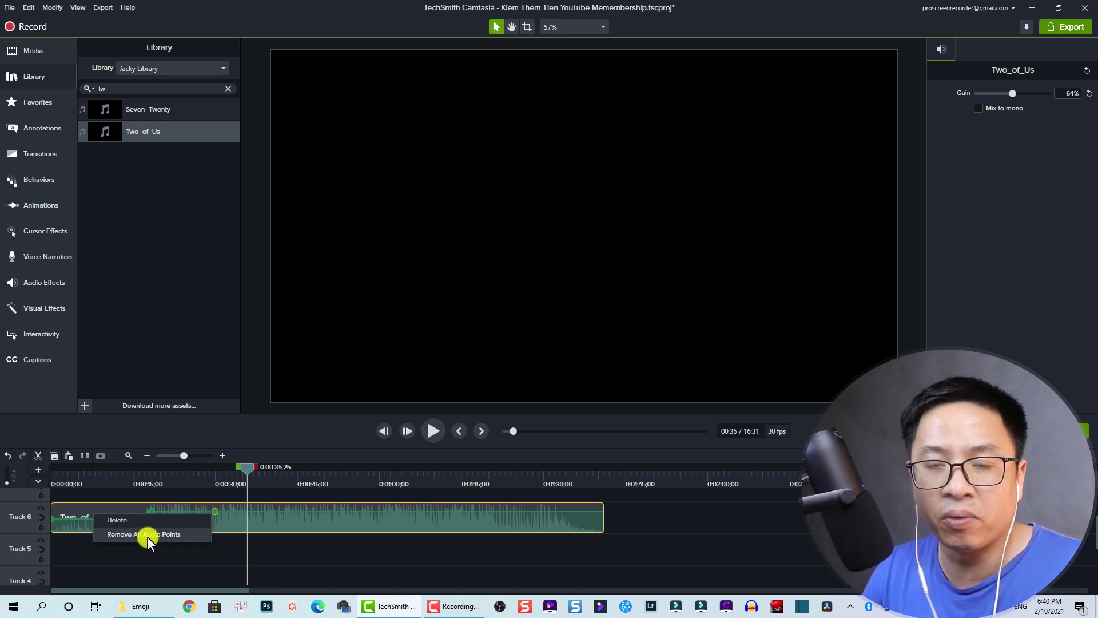
pyautogui.click(147, 534)
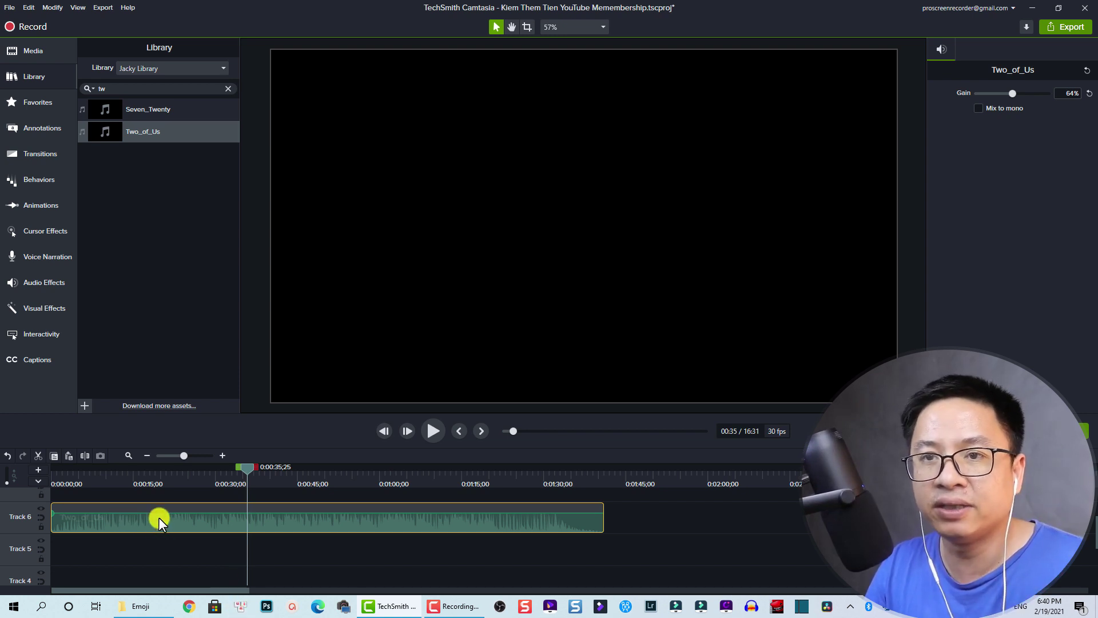
# Step: Apply the Fade In audio effect to the start of the Two_of_Us clip on Track 6
pyautogui.click(28, 280)
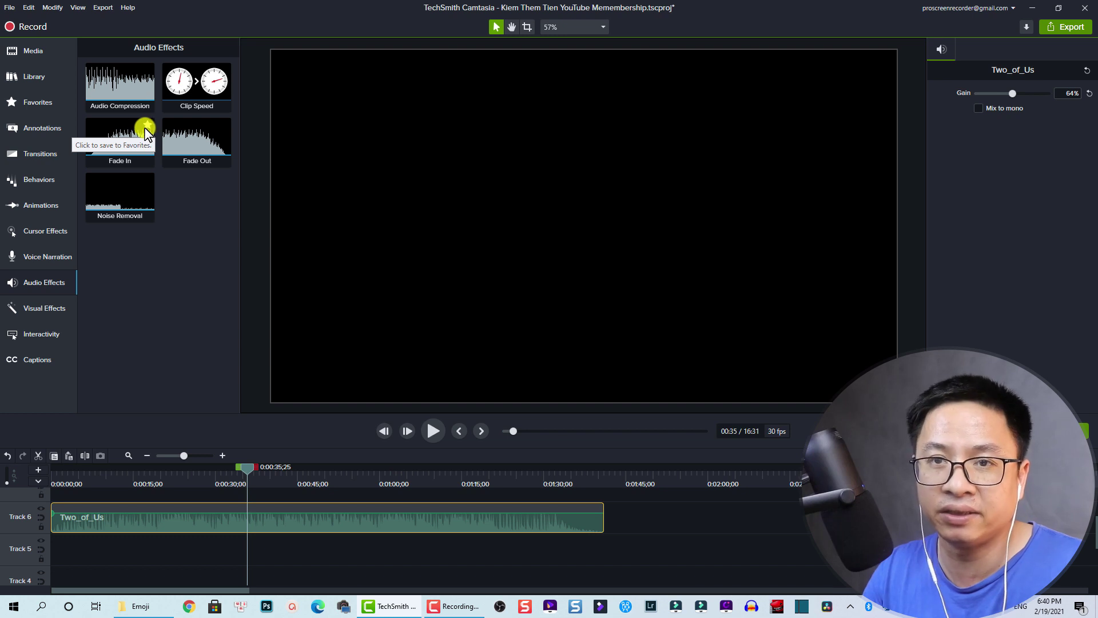
pyautogui.click(129, 135)
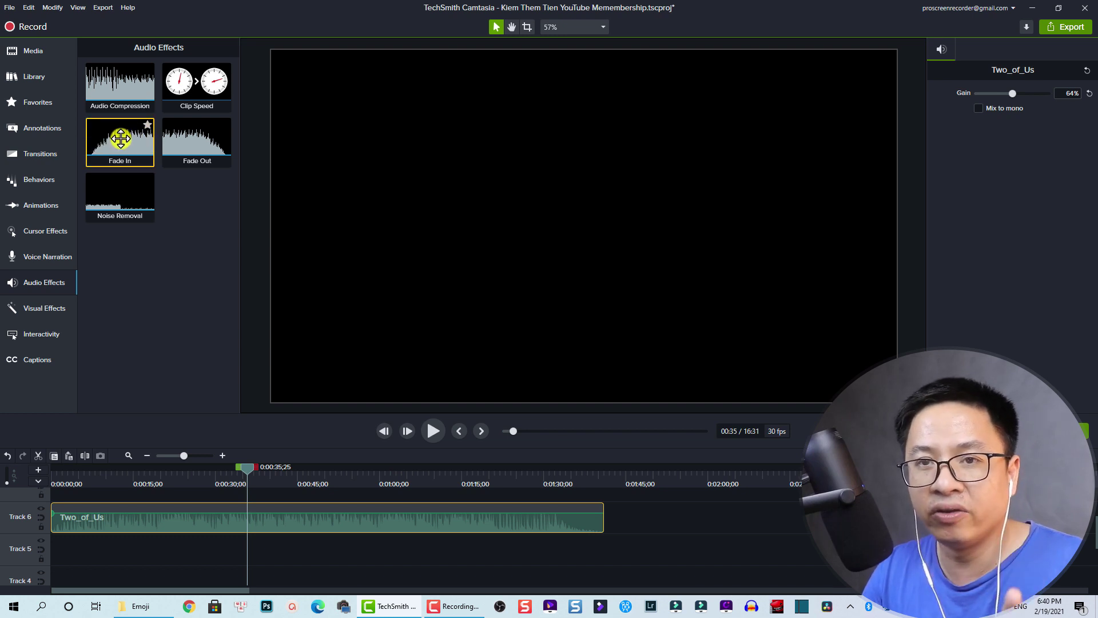
pyautogui.moveTo(120, 139); pyautogui.dragTo(80, 512)
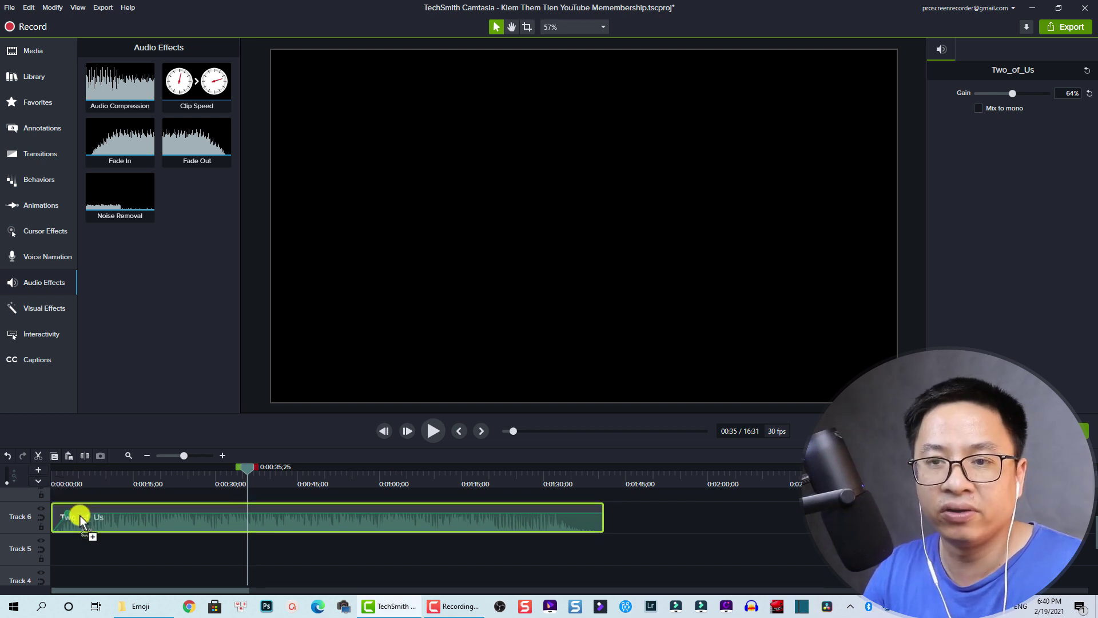
pyautogui.moveTo(80, 515); pyautogui.dragTo(80, 517)
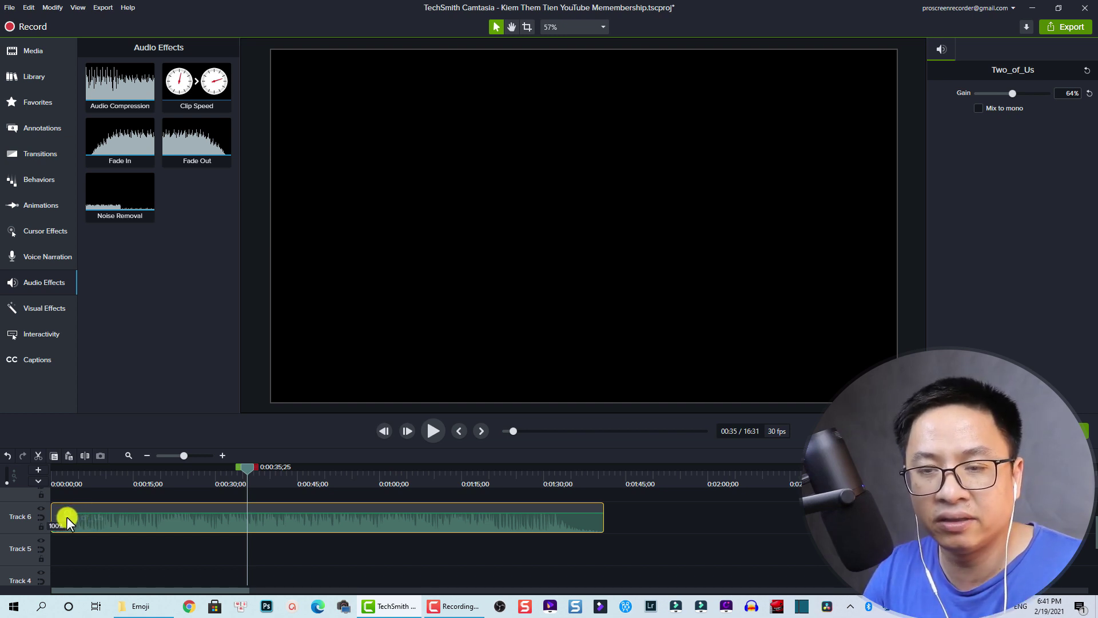
# Step: Play the first few seconds of the Two_of_Us clip to listen to its fade-in
pyautogui.click(53, 475)
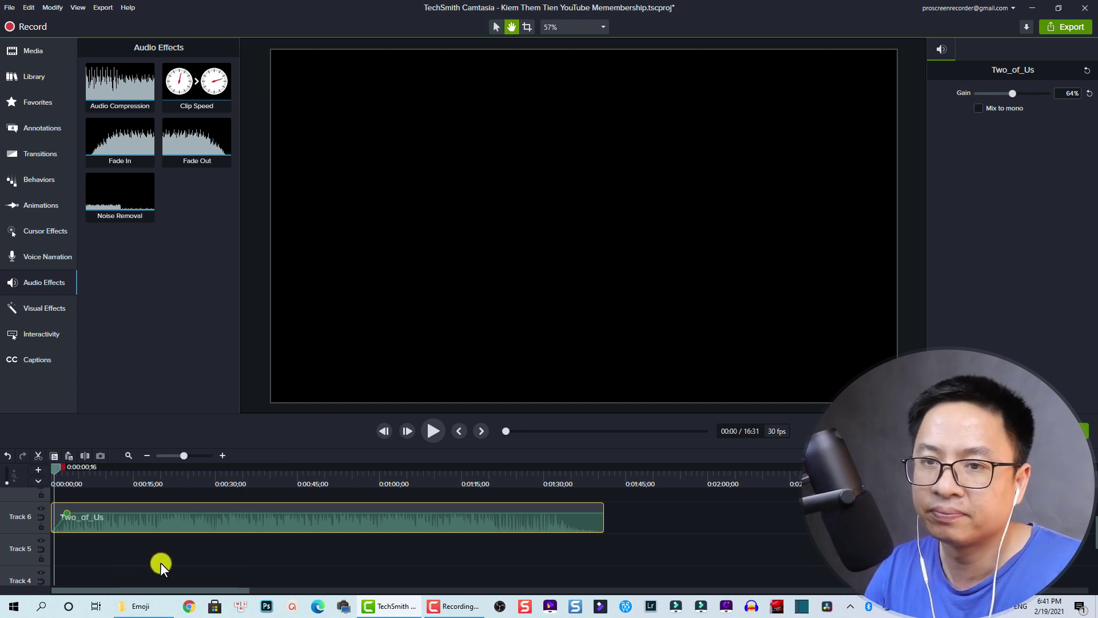
pyautogui.press('space')
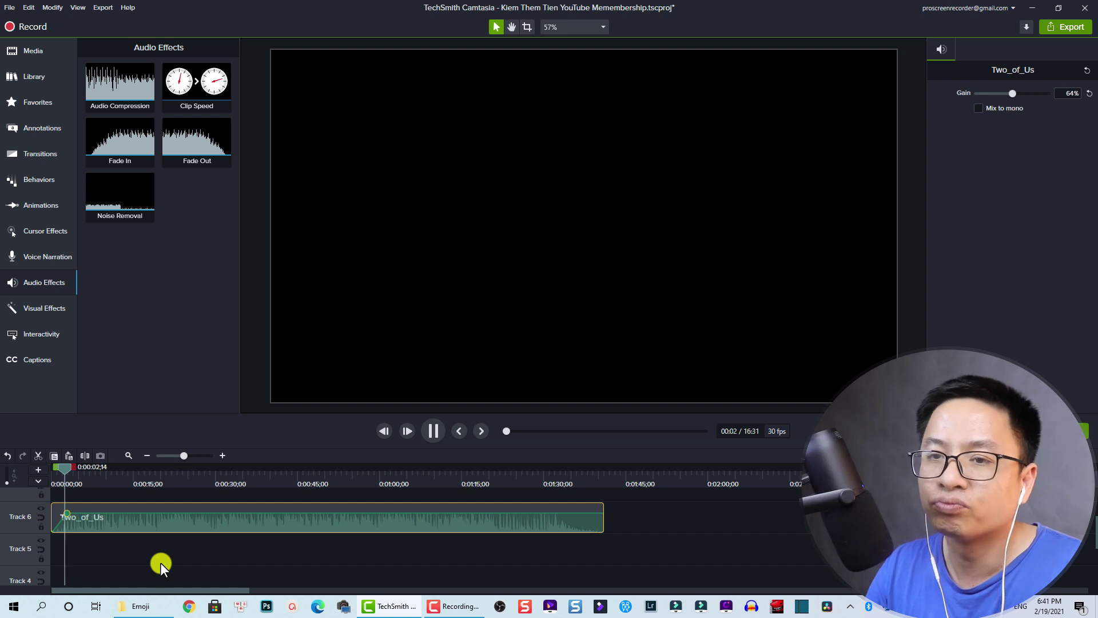
pyautogui.press('space')
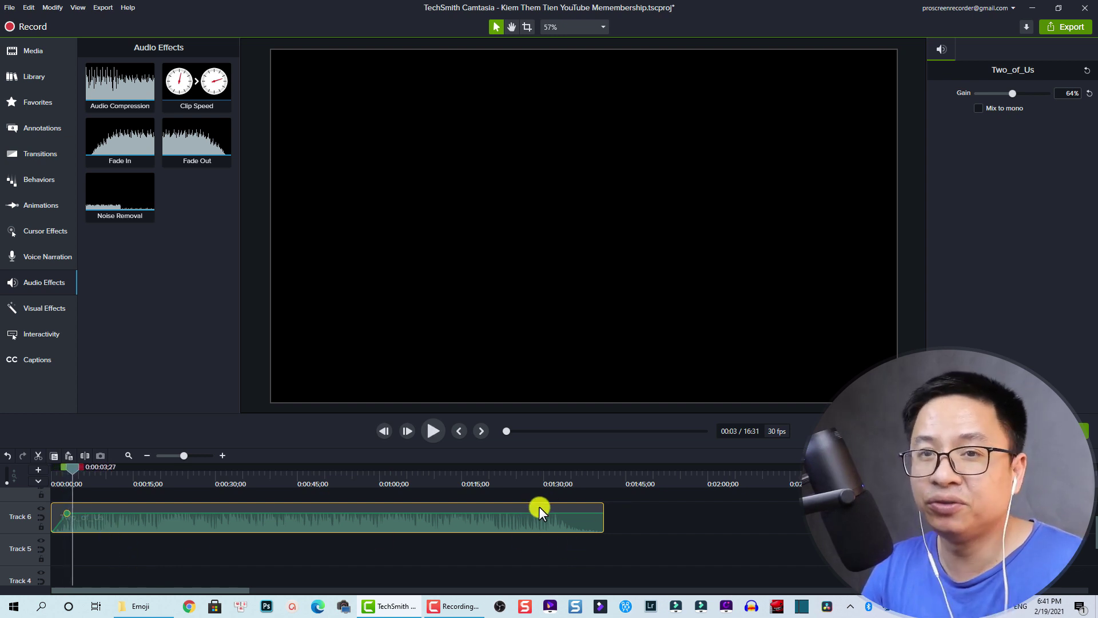
# Step: Apply the Fade Out audio effect to the end of the Two_of_Us clip
pyautogui.moveTo(214, 145); pyautogui.dragTo(559, 513)
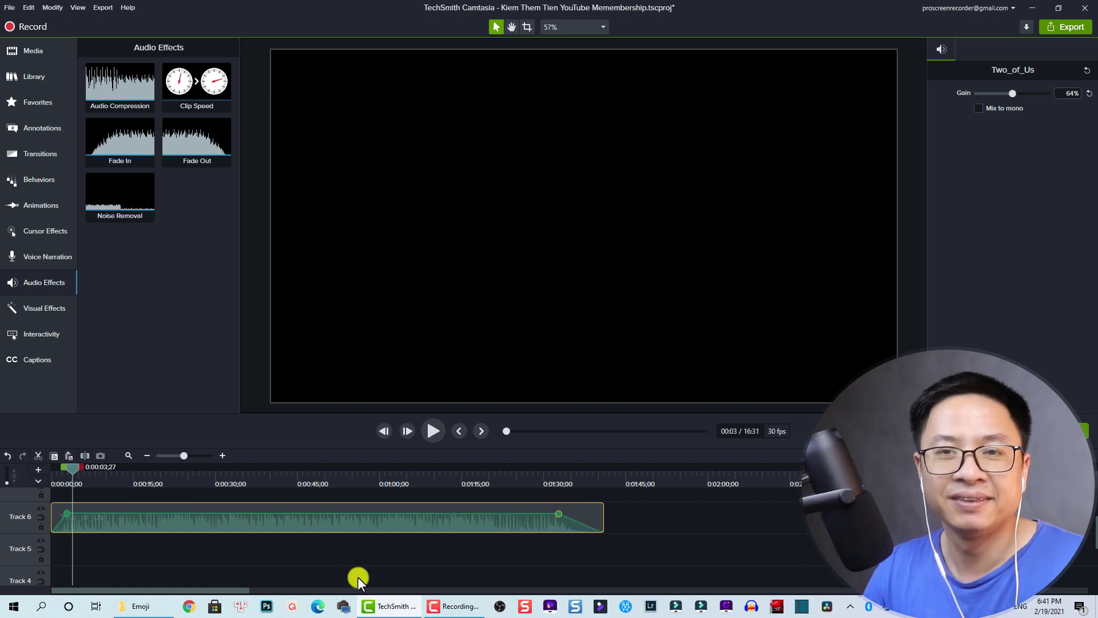
pyautogui.moveTo(143, 605)
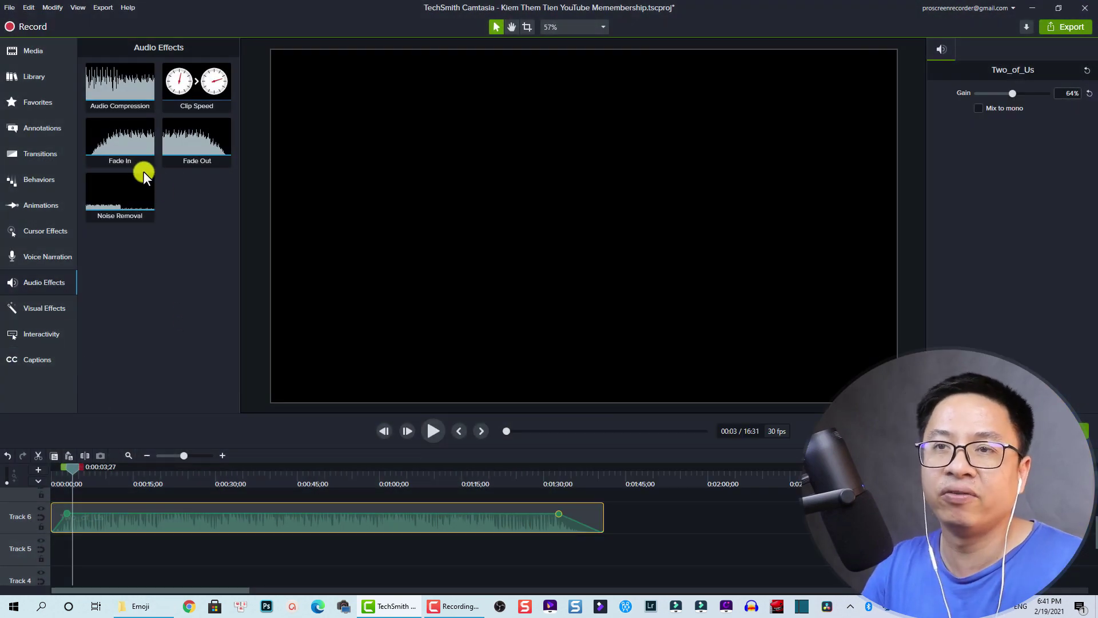
pyautogui.click(125, 89)
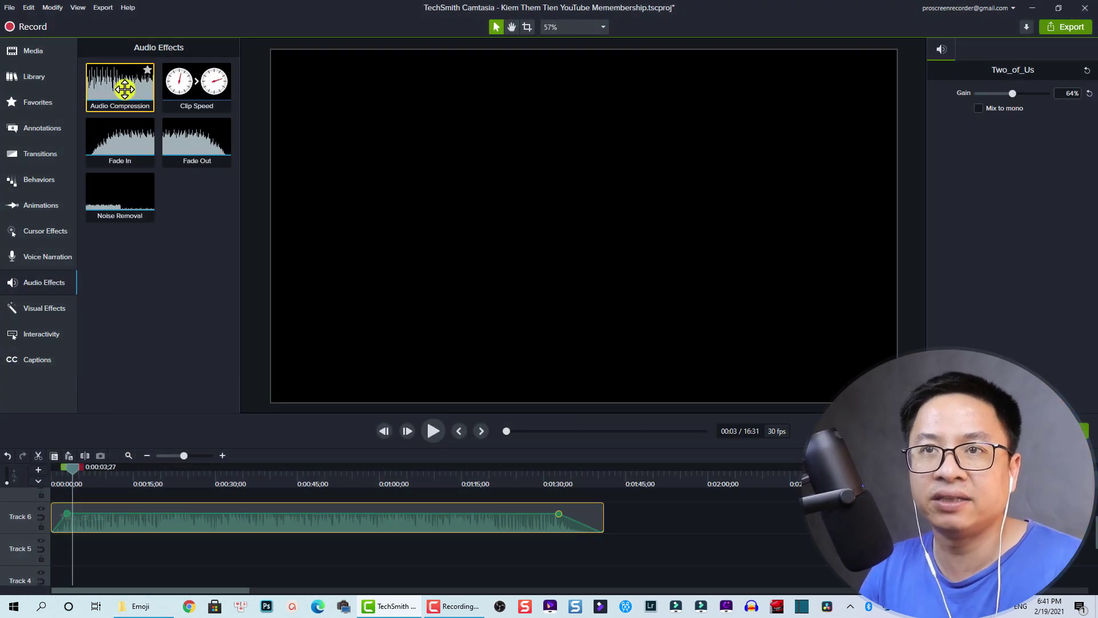
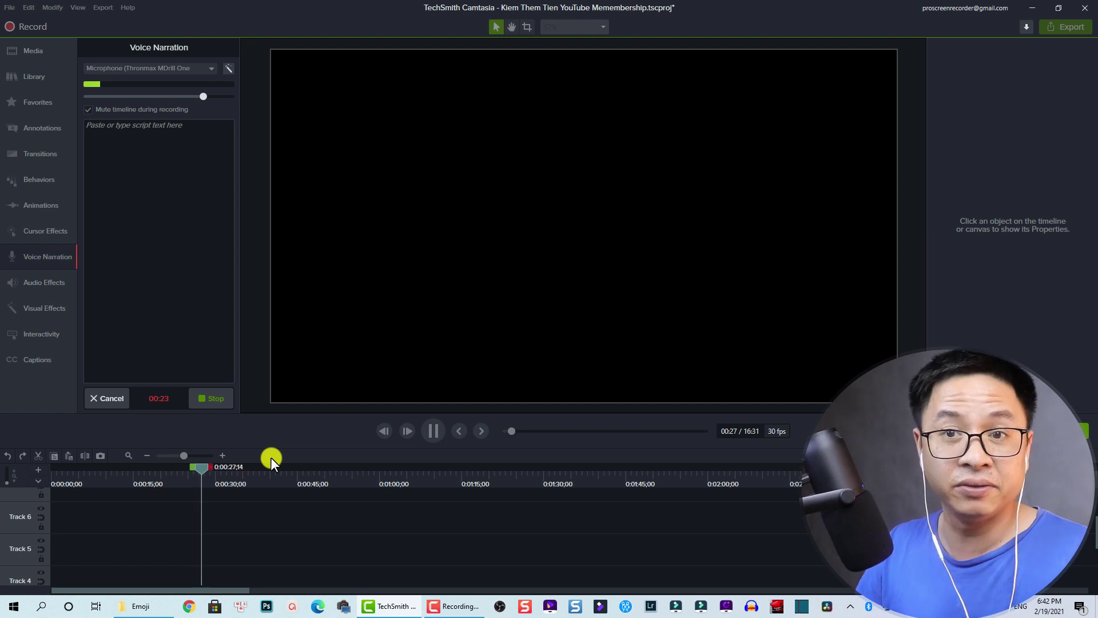
# Step: Stop the voice recording, save it as Narration_Kiem Them Tien YouTube Memembership 3.m4a, and play the narration on the timeline
pyautogui.click(218, 395)
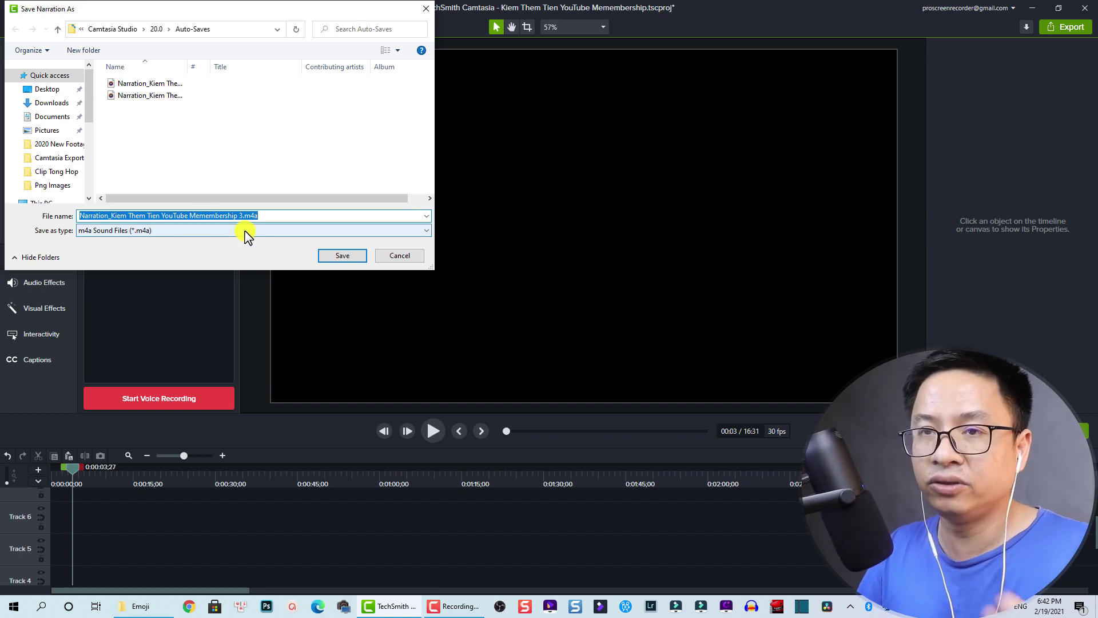
pyautogui.click(342, 256)
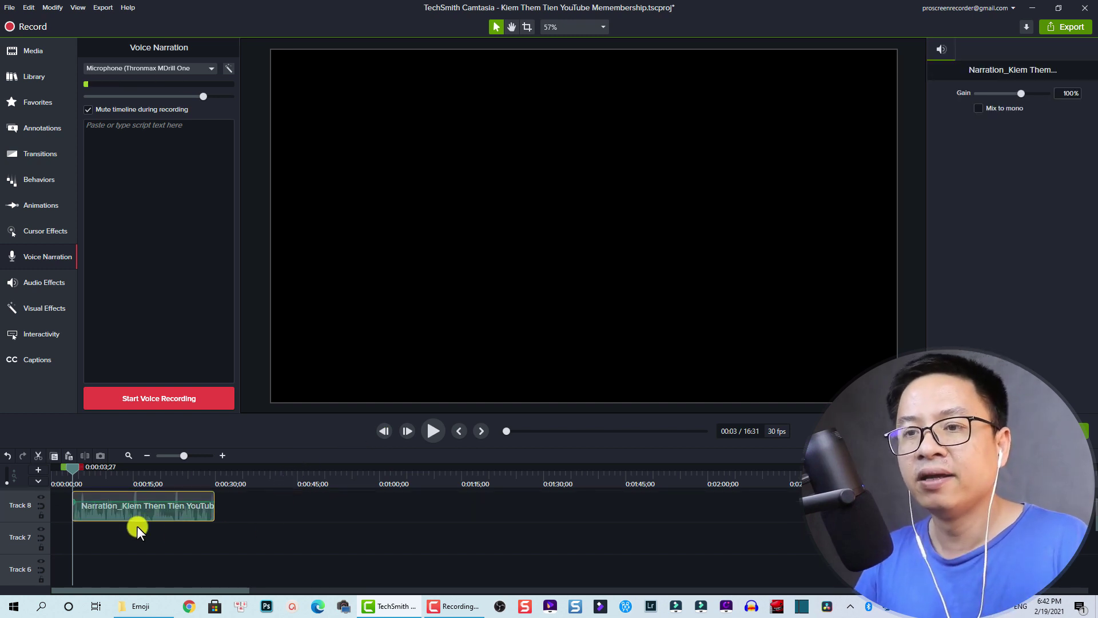
pyautogui.scroll(1, 148, 547)
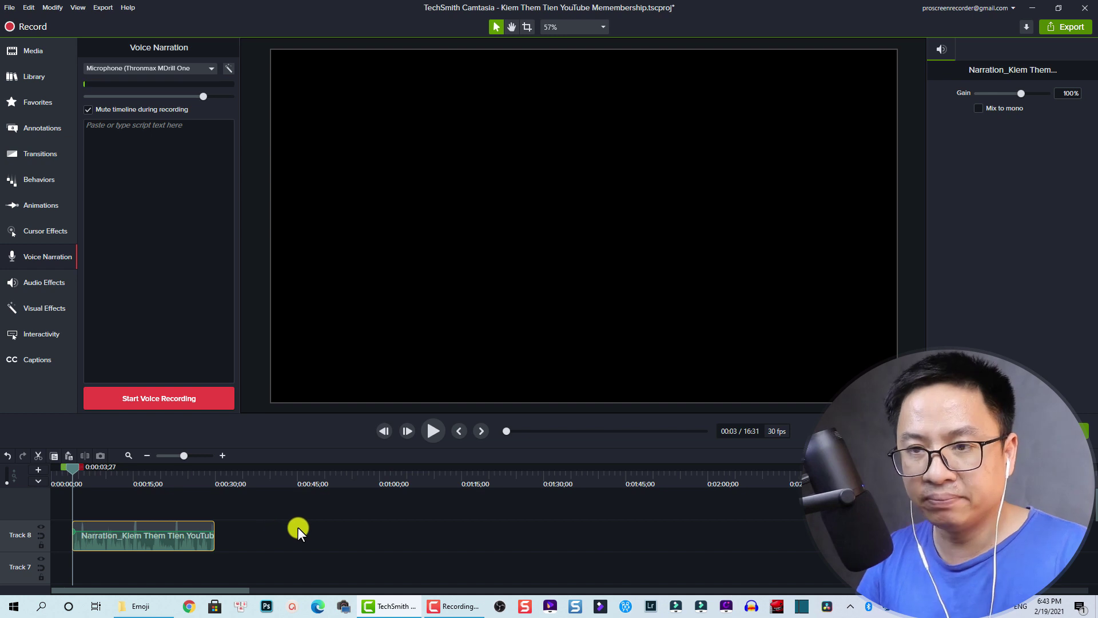
pyautogui.press('space')
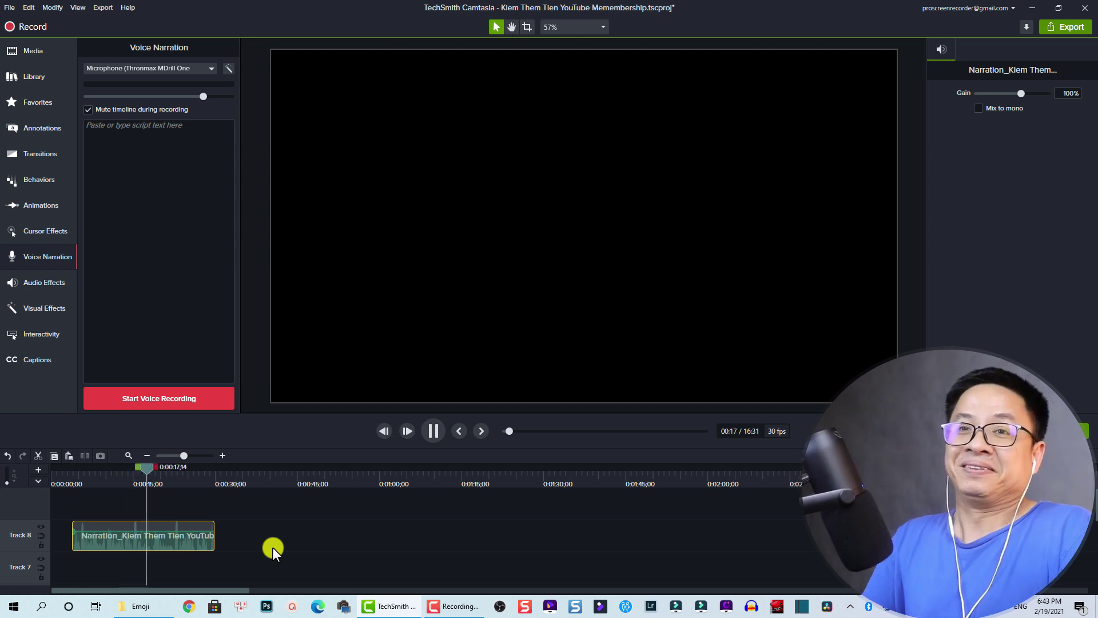
pyautogui.press('space')
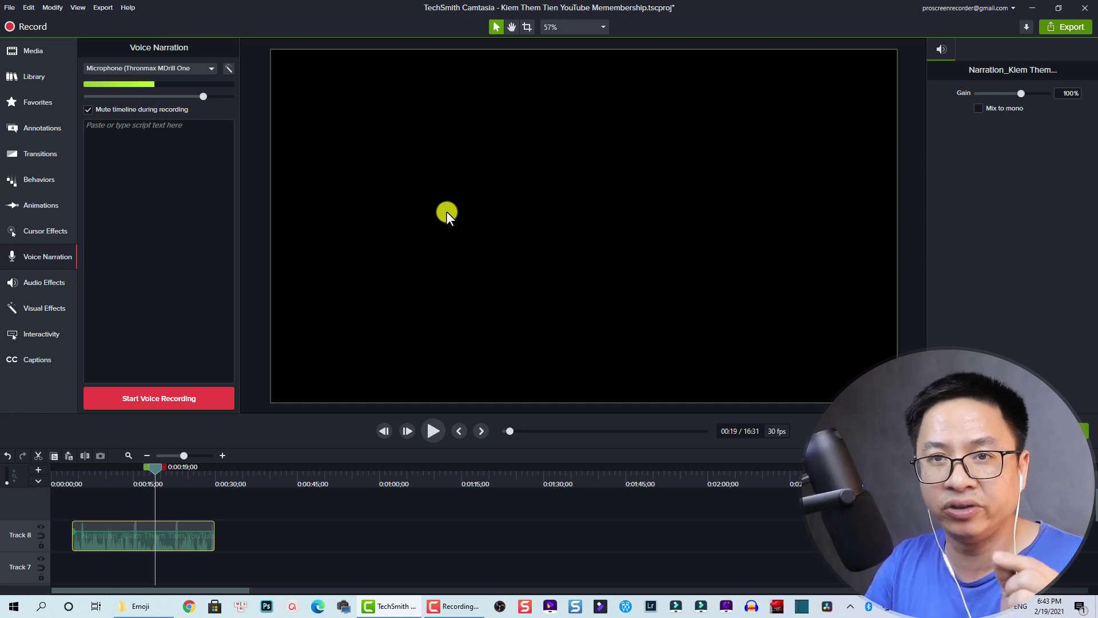
# Step: Examine the auto-normalize loudness option in the project settings
pyautogui.click(476, 205)
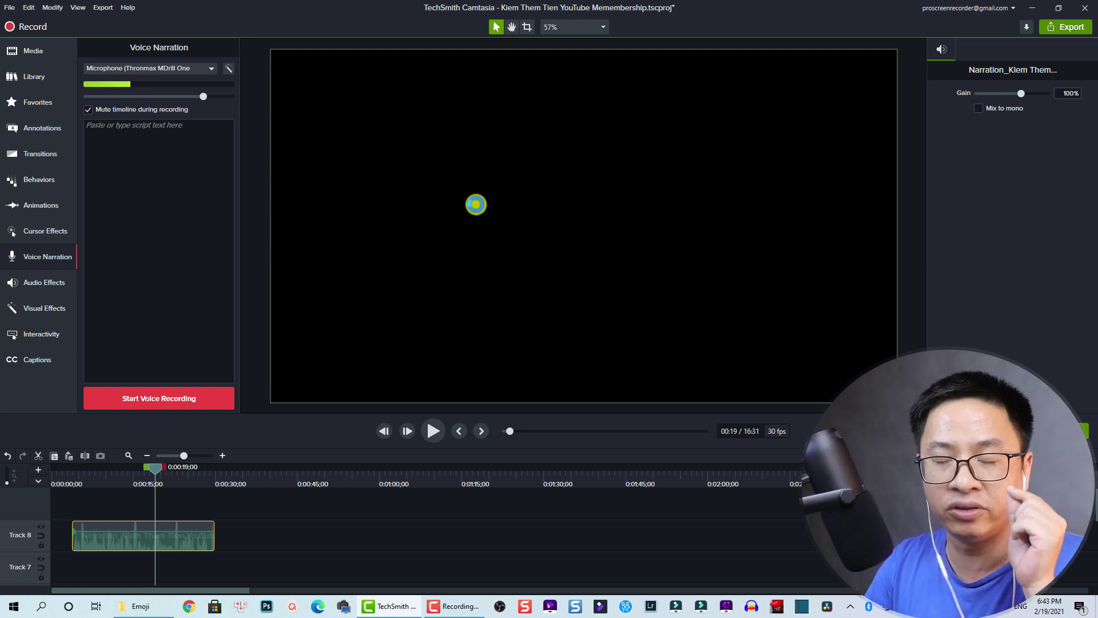
pyautogui.click(576, 27)
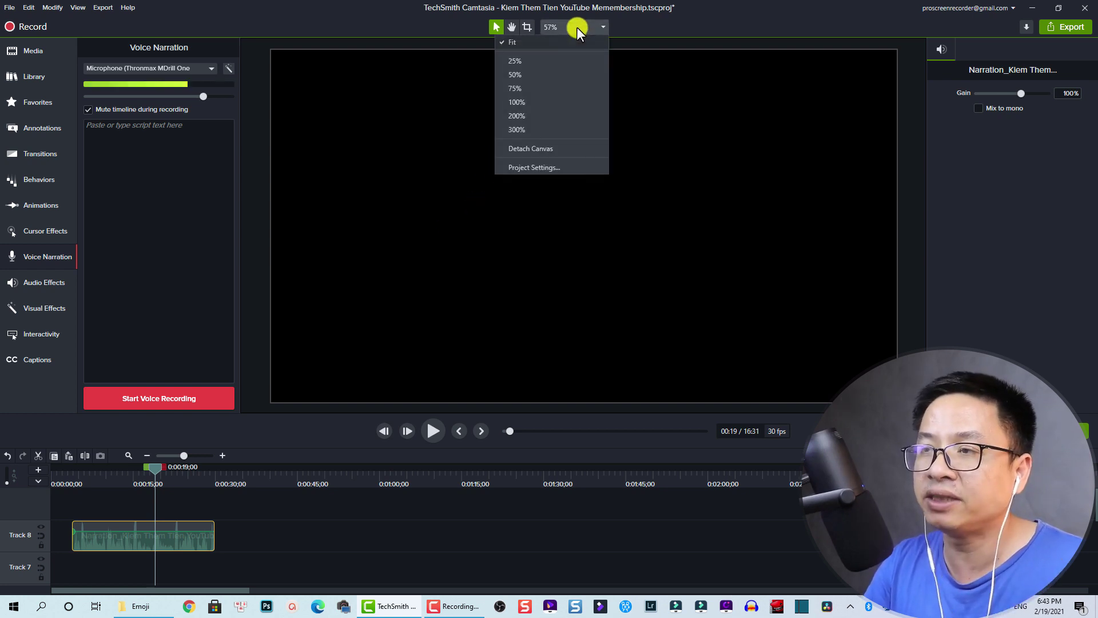
pyautogui.click(529, 166)
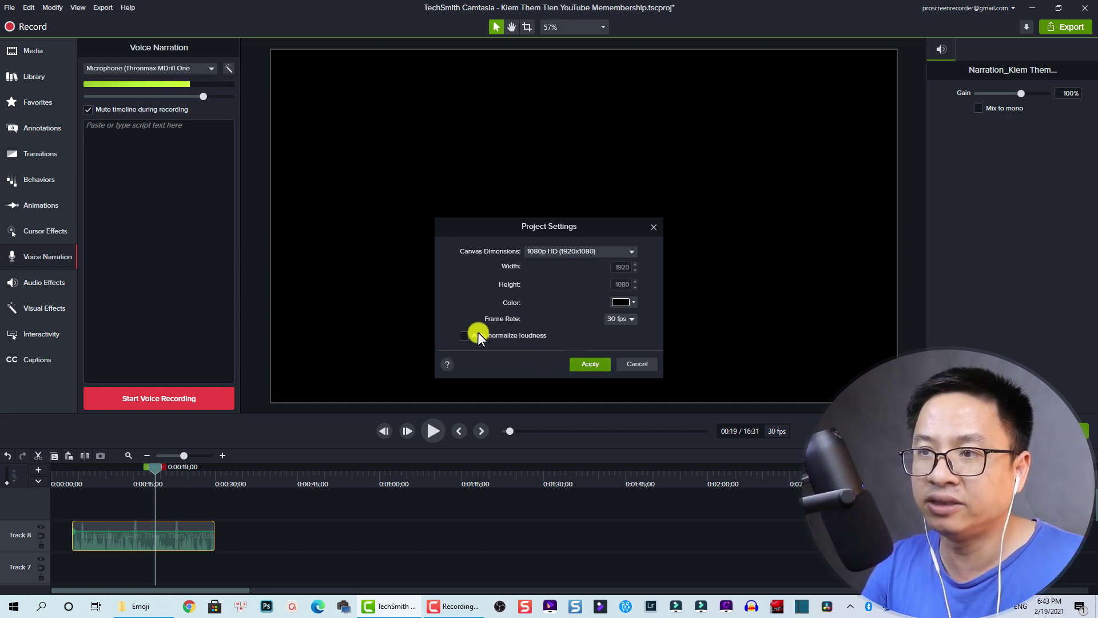
pyautogui.click(637, 365)
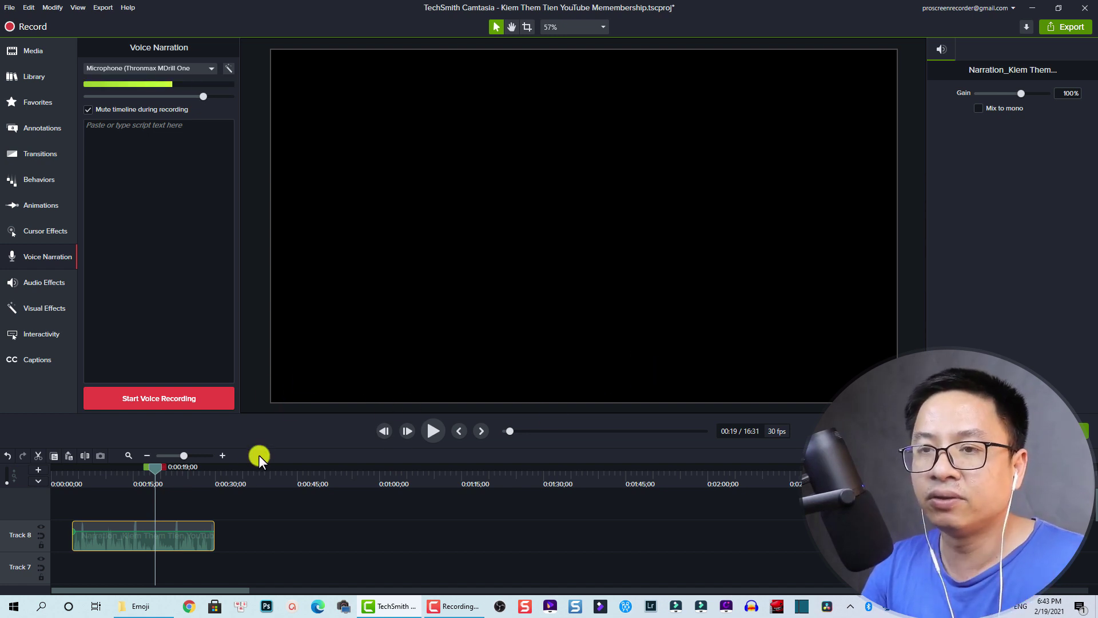
# Step: Apply Audio Compression to the narration clip on Track 8 and play the clip from about 0:00:05
pyautogui.click(39, 280)
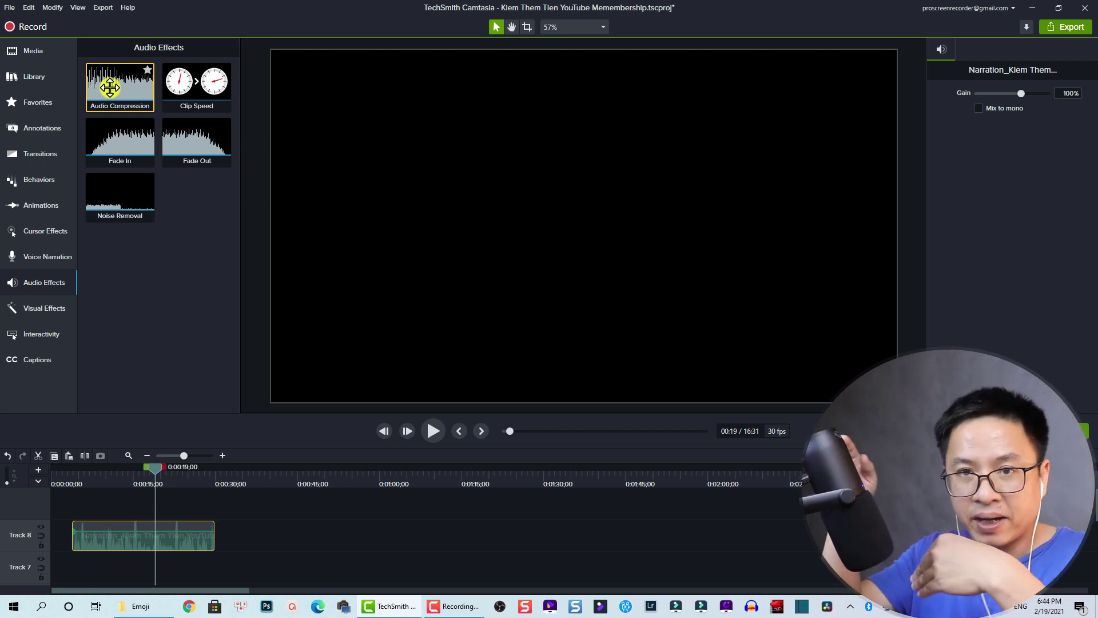
pyautogui.moveTo(110, 86); pyautogui.dragTo(141, 541)
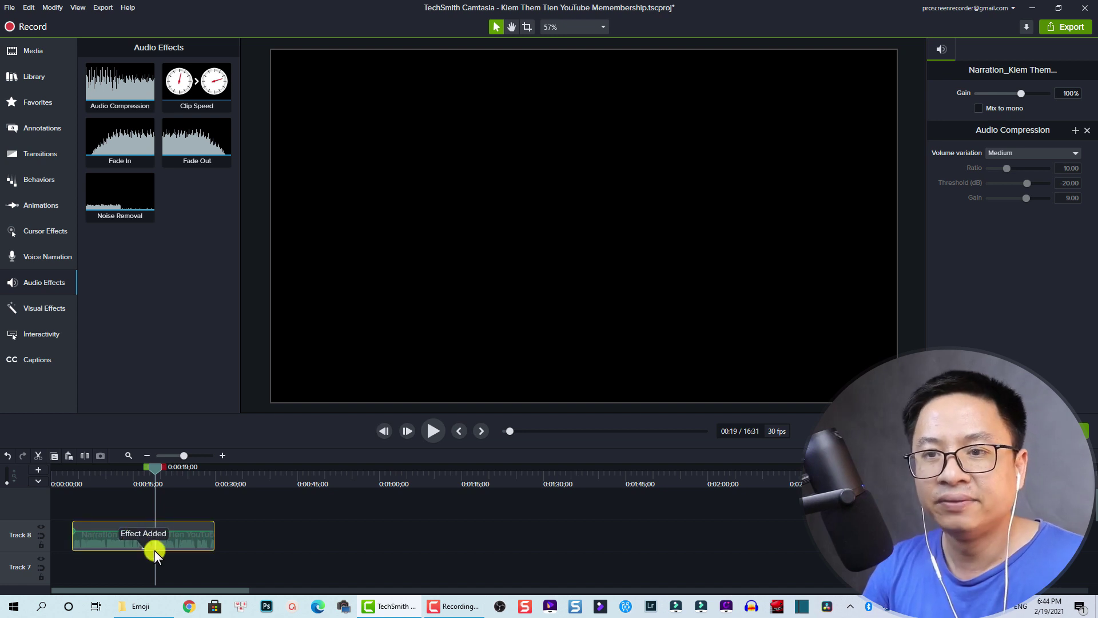
pyautogui.click(82, 480)
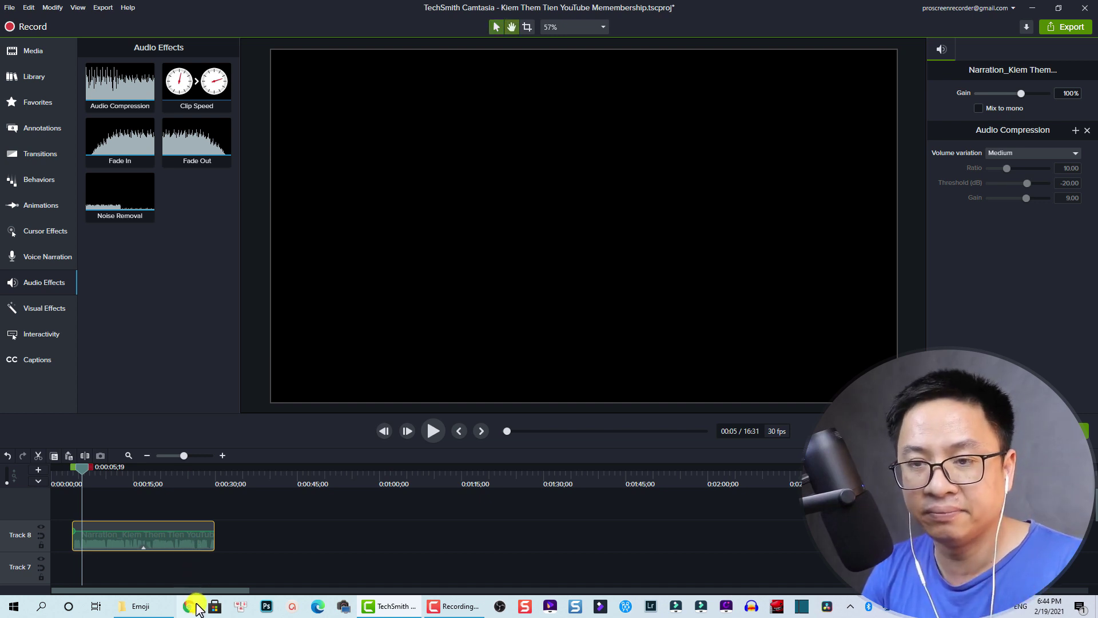
pyautogui.press('space')
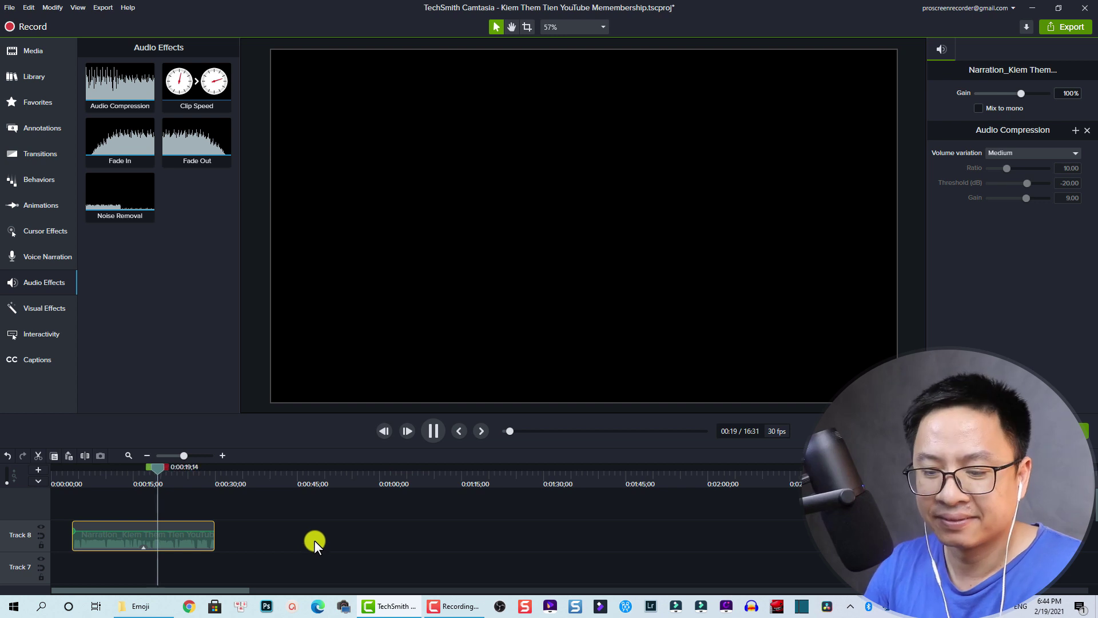
pyautogui.press('space')
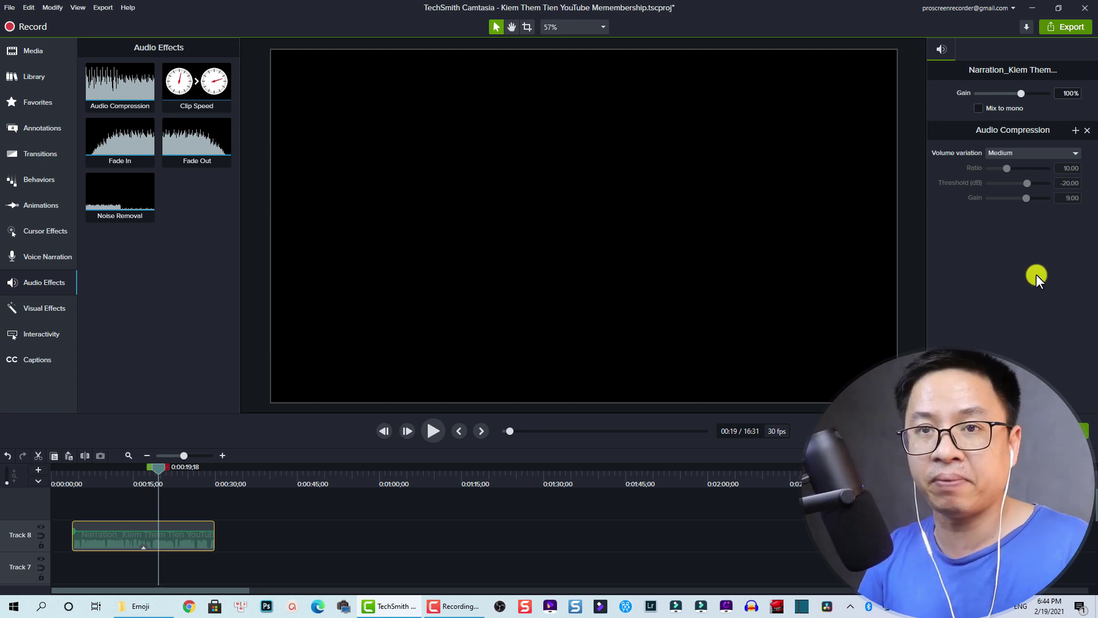
# Step: Set the narration clip's compression volume variation to Custom and add the Noise Removal effect to the clip
pyautogui.click(995, 154)
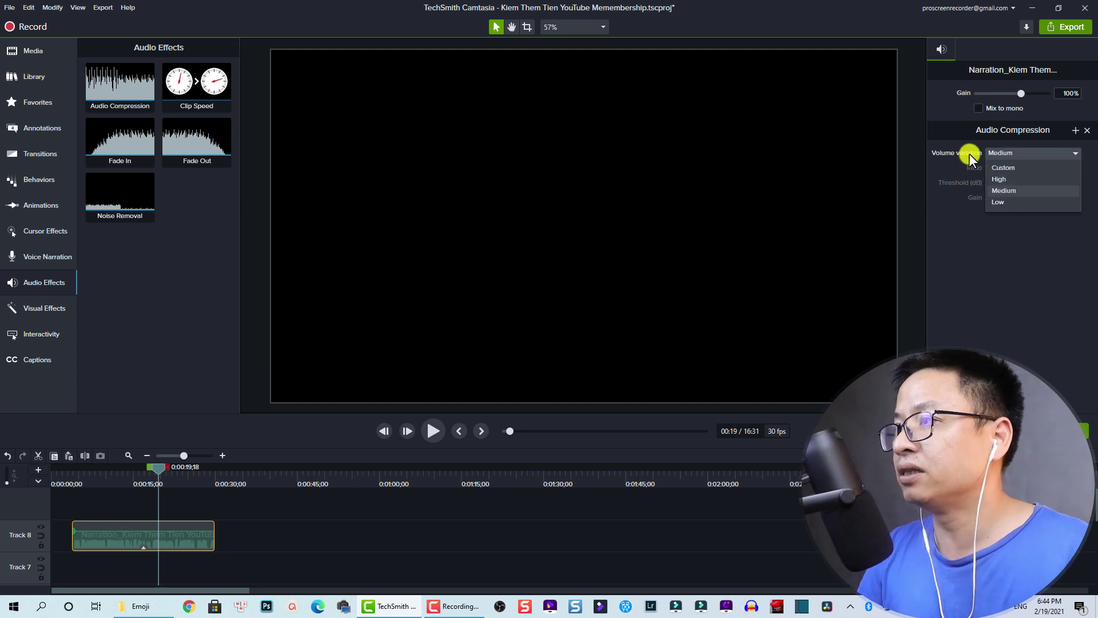
pyautogui.click(1007, 166)
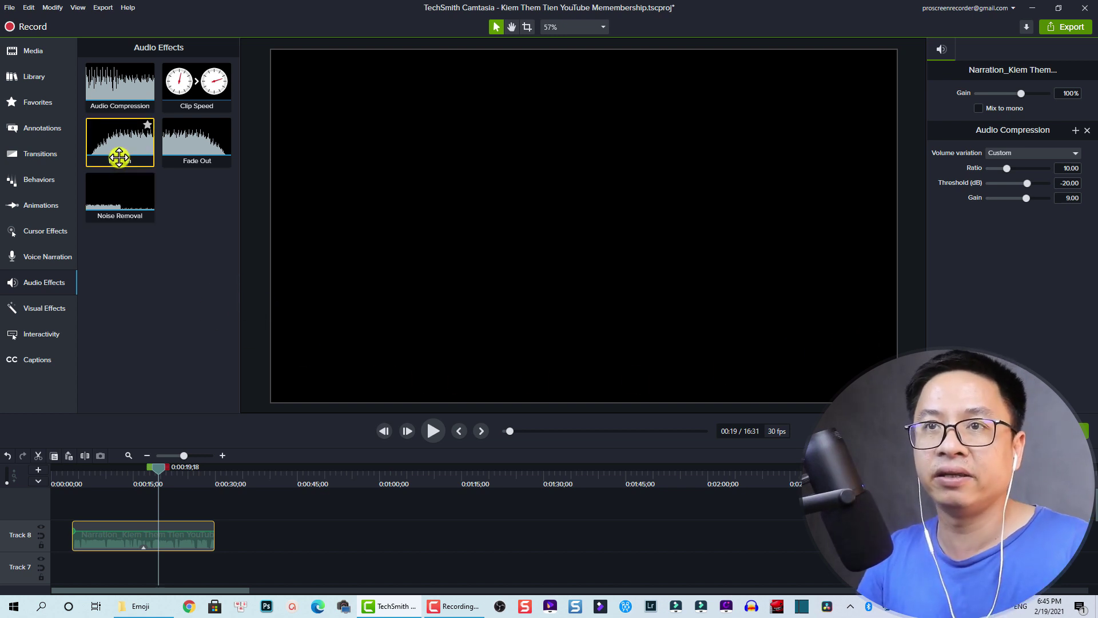
pyautogui.click(236, 525)
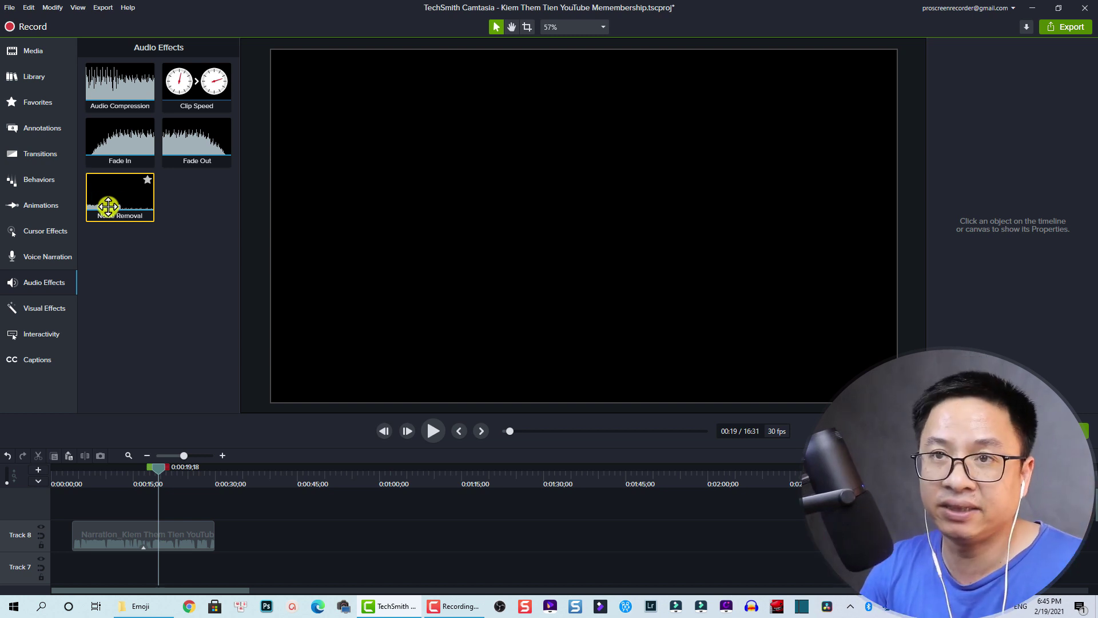
pyautogui.moveTo(109, 219); pyautogui.dragTo(125, 532)
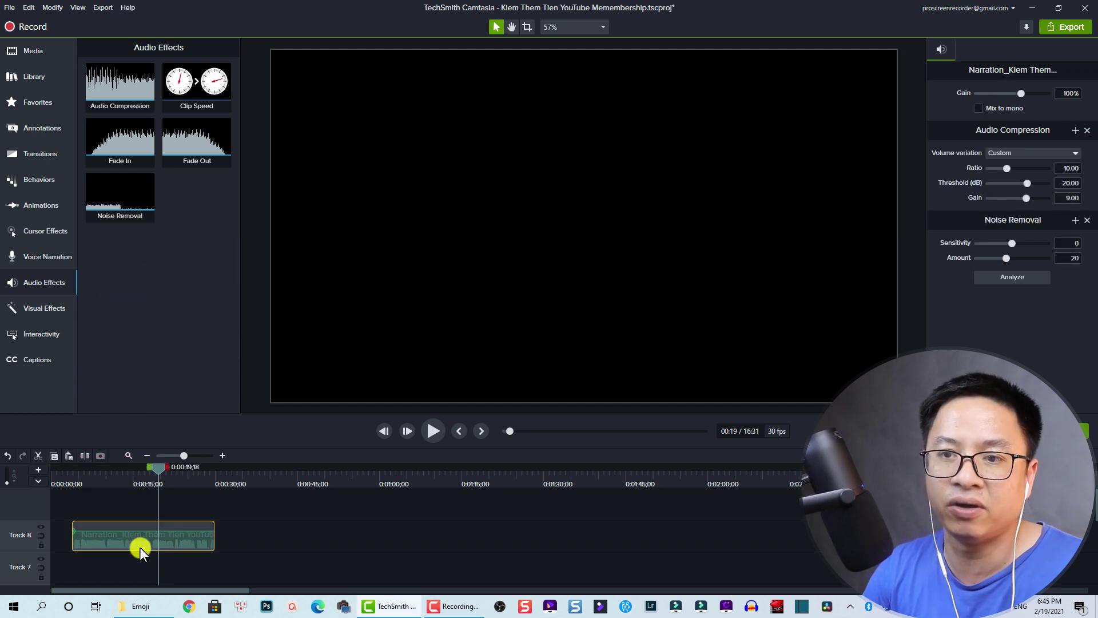